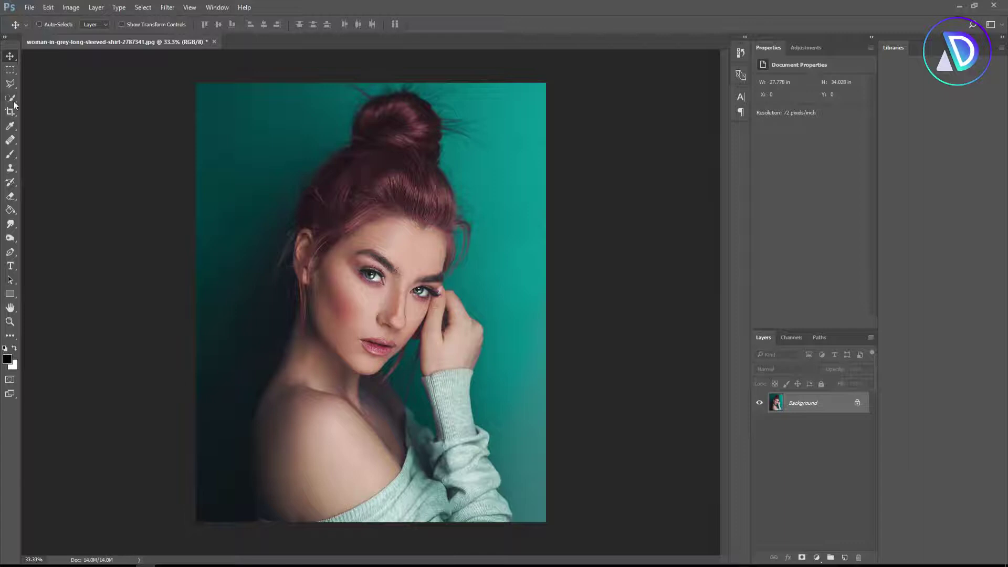
# Select the woman with the Quick Selection tool, subtracting the teal background beside her hair, neck and shoulder
pyautogui.click(10, 98)
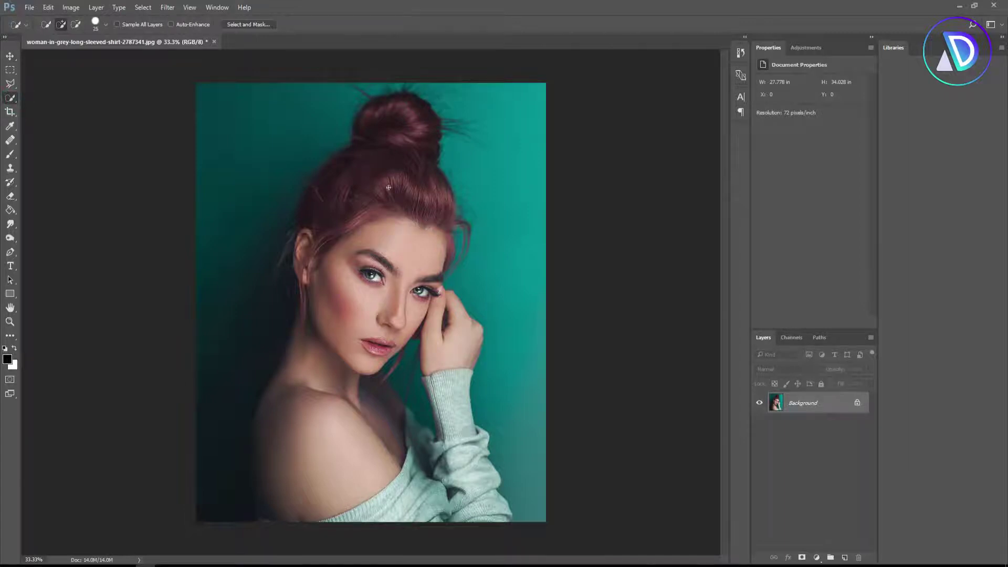
pyautogui.moveTo(340, 420)
pyautogui.mouseDown()
pyautogui.moveTo(355, 449)
pyautogui.moveTo(406, 471)
pyautogui.moveTo(404, 452)
pyautogui.moveTo(472, 520)
pyautogui.mouseUp()
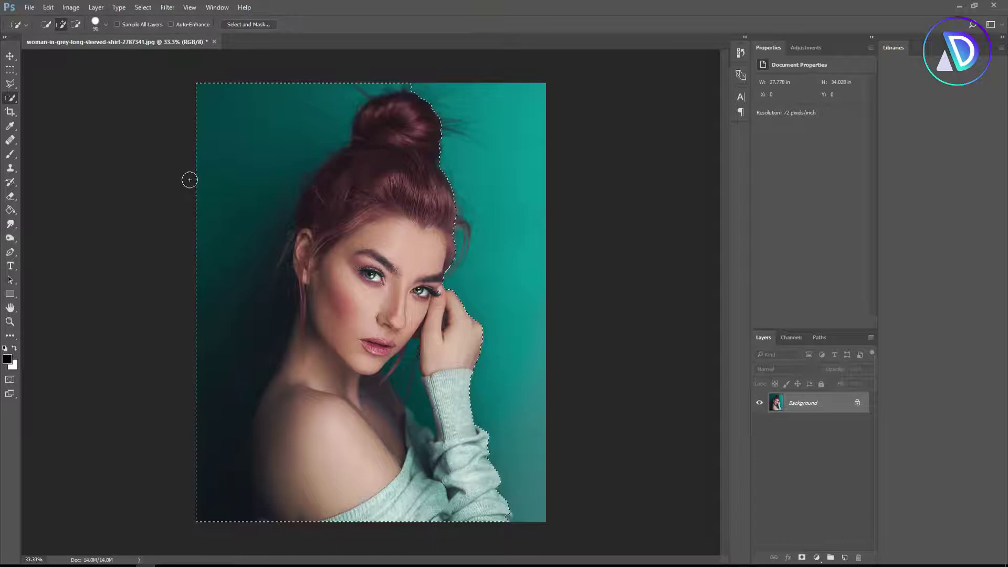
pyautogui.press('alt')
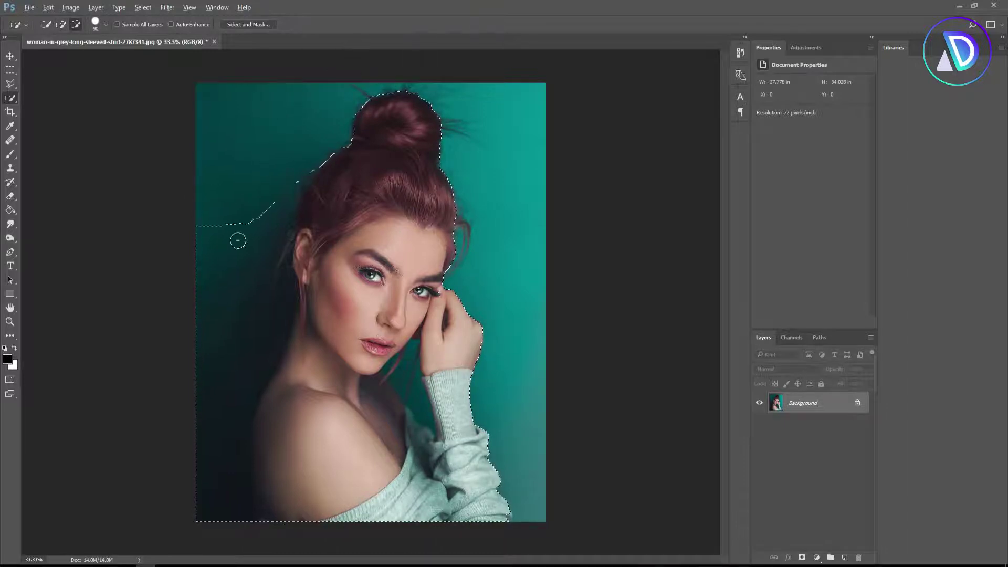
pyautogui.moveTo(258, 433)
pyautogui.mouseDown()
pyautogui.moveTo(260, 458)
pyautogui.moveTo(323, 470)
pyautogui.moveTo(280, 487)
pyautogui.moveTo(270, 478)
pyautogui.moveTo(266, 510)
pyautogui.moveTo(286, 412)
pyautogui.moveTo(266, 454)
pyautogui.mouseUp()
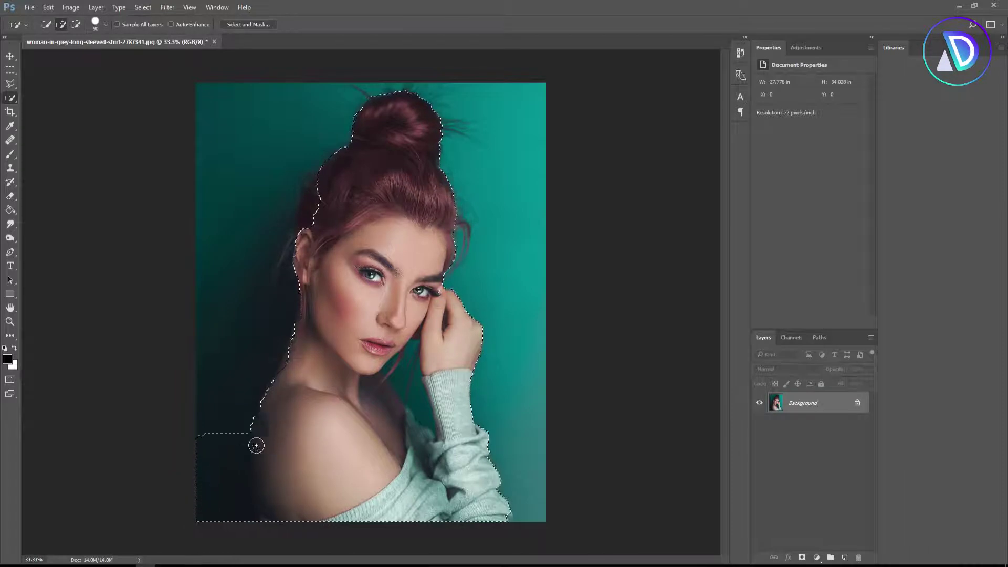
pyautogui.press('alt')
pyautogui.moveTo(195, 409); pyautogui.dragTo(193, 472)
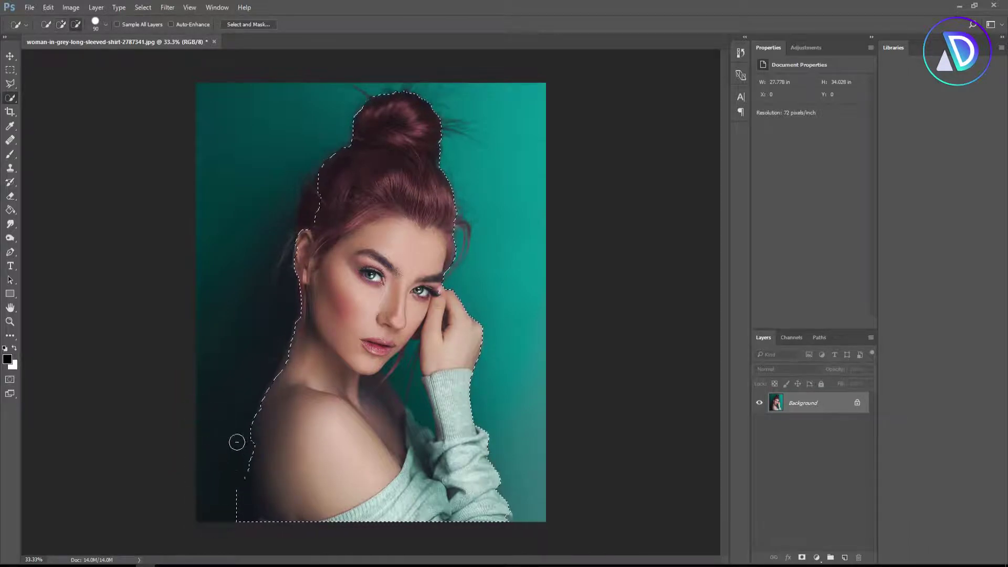
pyautogui.click(258, 443)
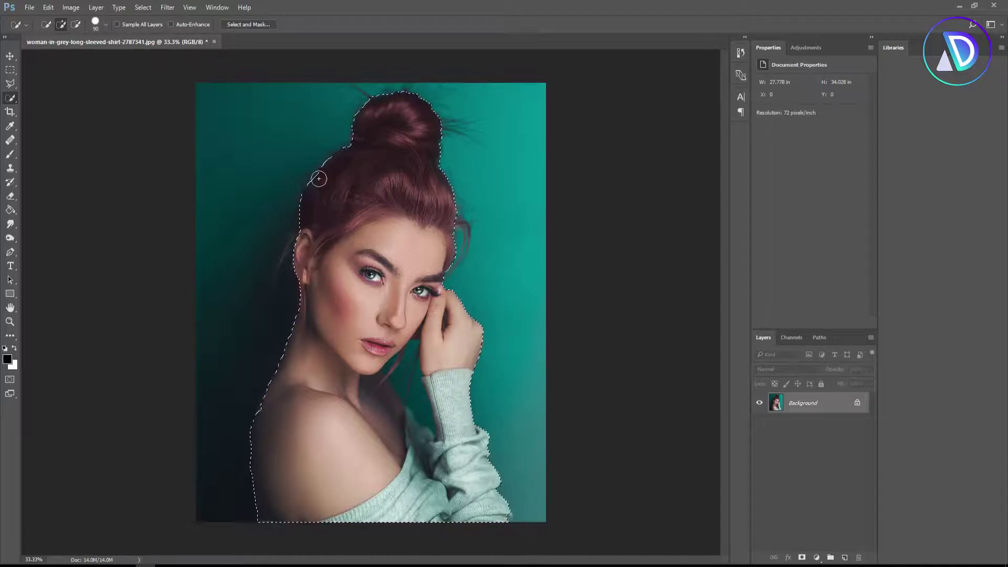
# Subtract the background gap between the face and the raised arm using a smaller selection brush, and refine the shoulder edge
pyautogui.scroll(2, 412, 412)
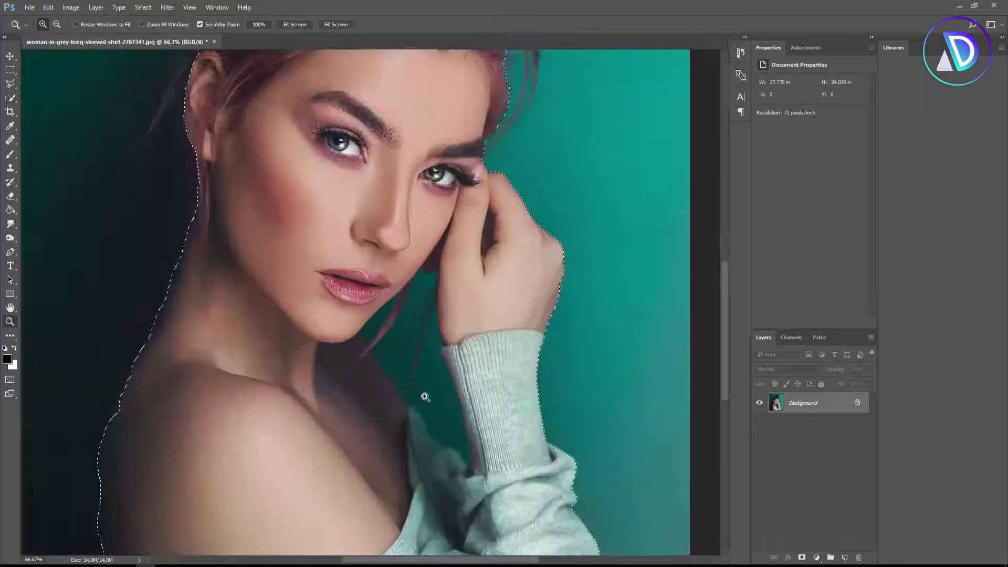
pyautogui.moveTo(411, 345)
pyautogui.mouseDown()
pyautogui.moveTo(428, 387)
pyautogui.moveTo(431, 343)
pyautogui.moveTo(421, 346)
pyautogui.moveTo(386, 306)
pyautogui.mouseUp()
pyautogui.press('[')
pyautogui.press('[')
pyautogui.press('[')
pyautogui.press('[')
pyautogui.press('[')
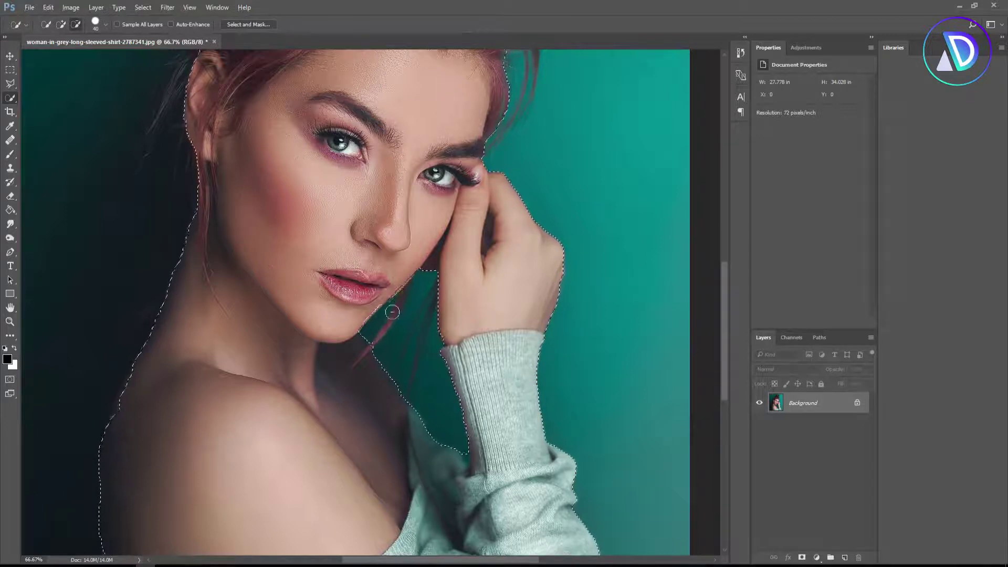
pyautogui.press('[')
pyautogui.press('[')
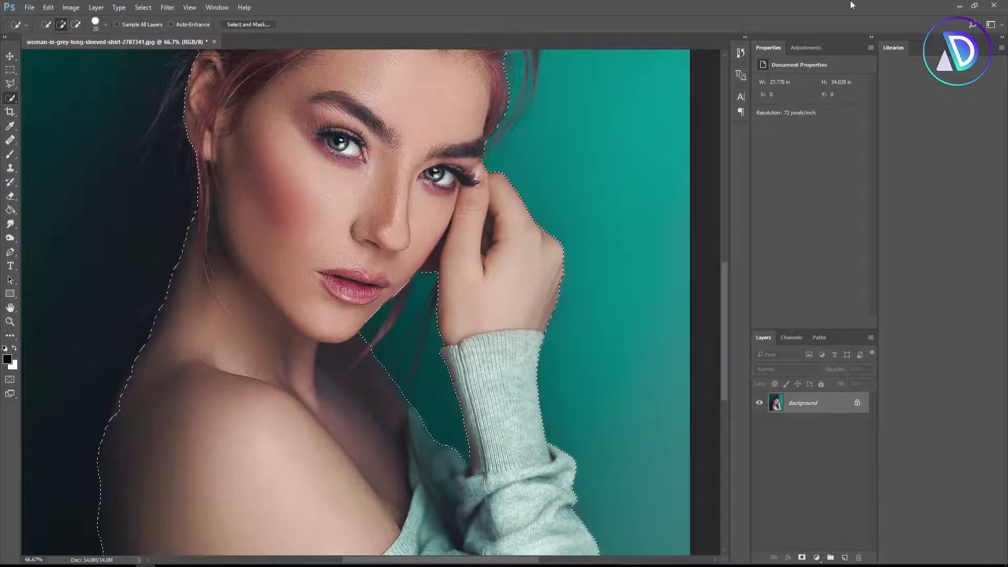
pyautogui.click(117, 413)
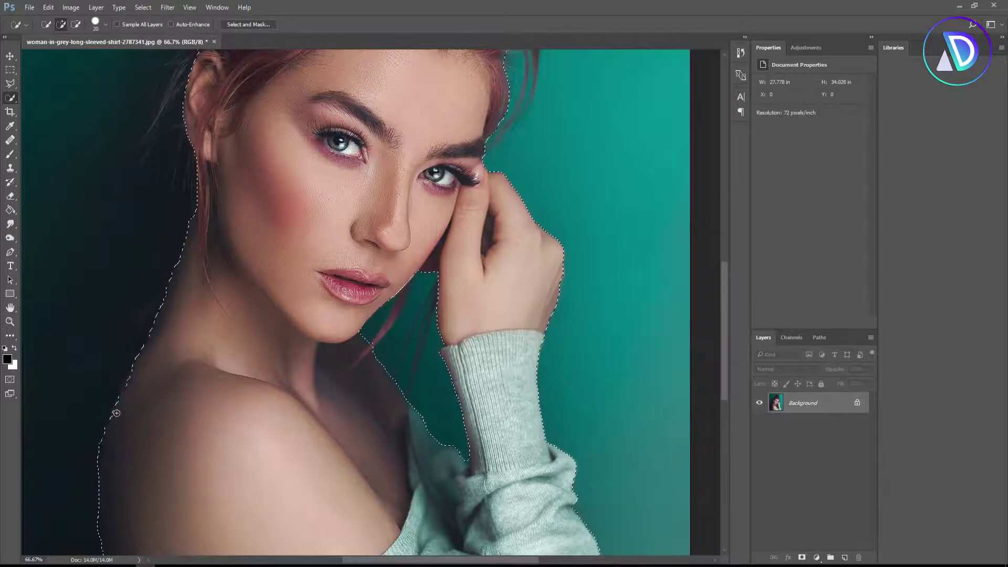
# Copy the selected woman onto a new layer
pyautogui.press('z')
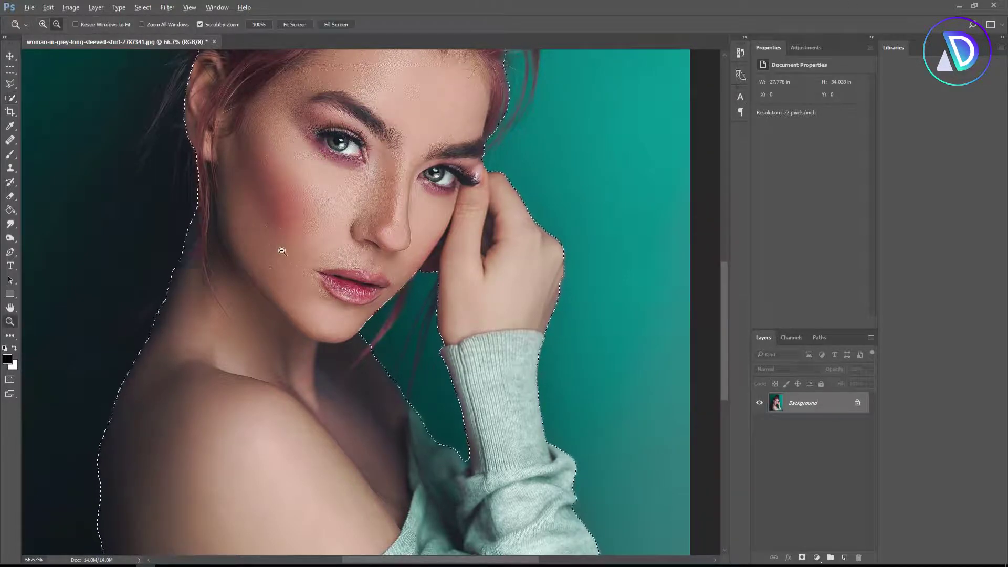
pyautogui.keyDown('alt'); pyautogui.click(278, 236); pyautogui.keyUp('alt')
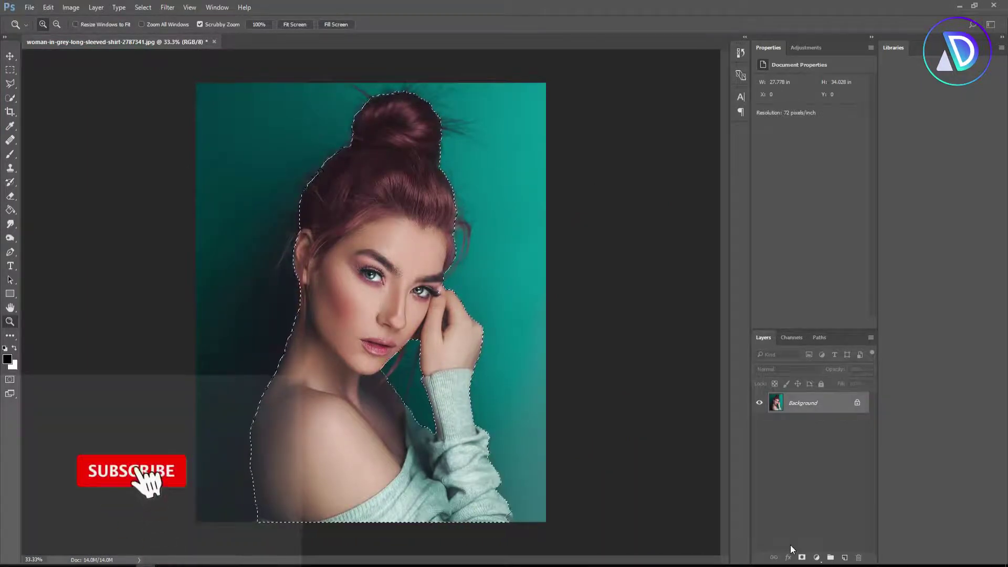
pyautogui.hotkey('ctrl', 'j')
# Create a new 900 x 1080 pixel document at 300 pixels/inch in RGB with a white background
pyautogui.click(29, 8)
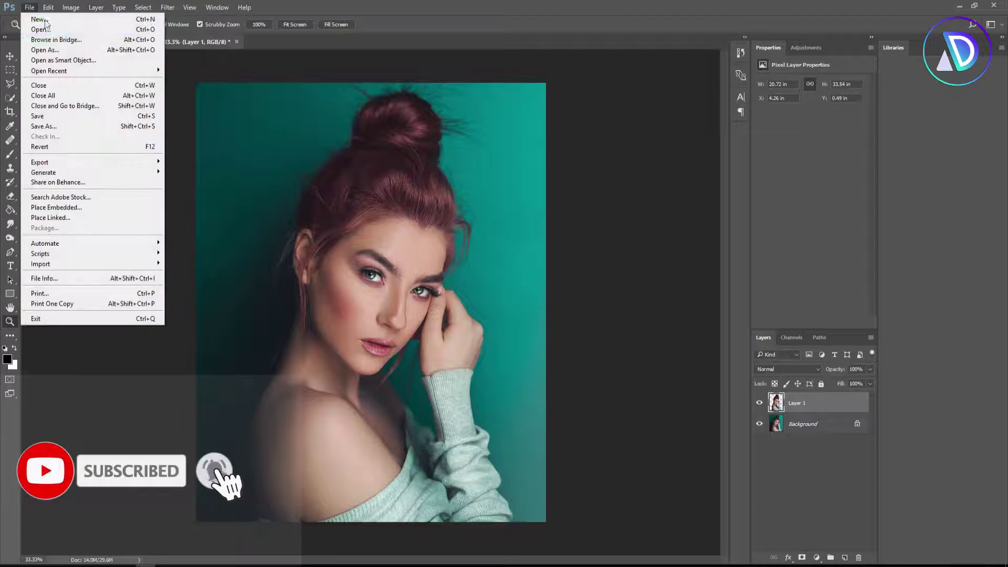
pyautogui.click(37, 16)
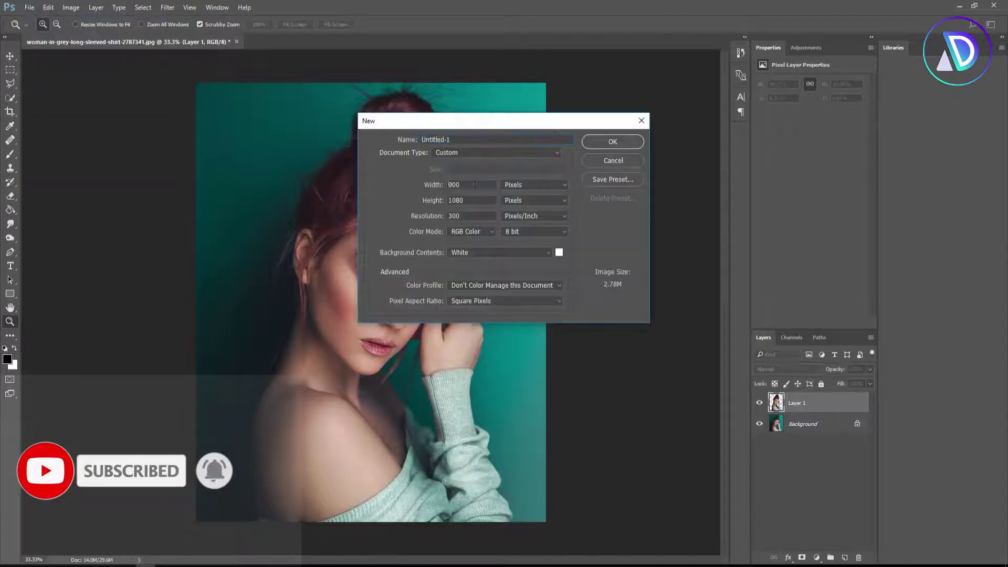
pyautogui.click(604, 138)
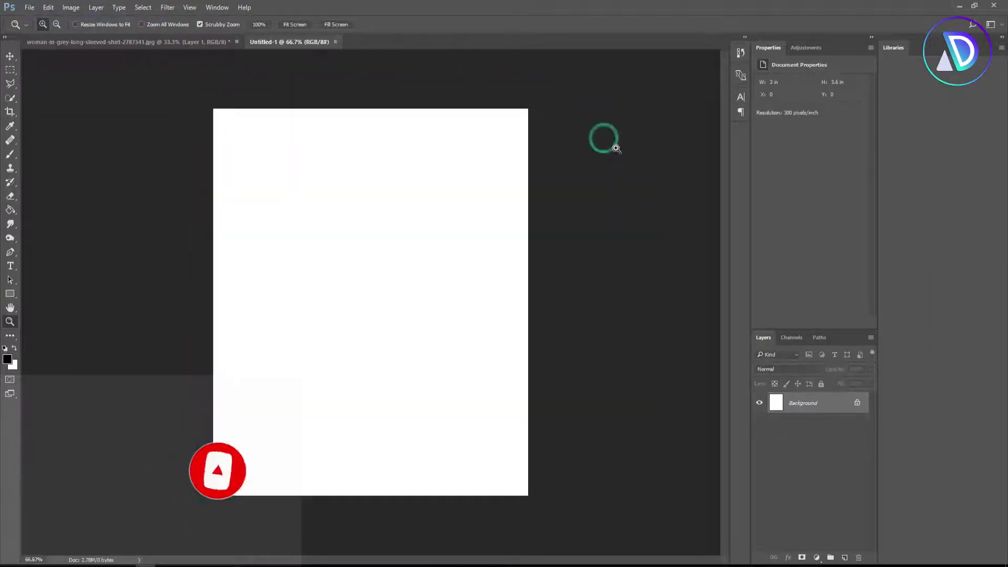
# Move the cut-out woman from the photo document into the new blank document
pyautogui.click(10, 57)
pyautogui.click(71, 43)
pyautogui.moveTo(368, 263); pyautogui.dragTo(415, 357)
# Scale down the woman, flip her horizontally, tilt her slightly and position her at the canvas's lower edge
pyautogui.hotkey('ctrl', 't')
pyautogui.moveTo(578, 490); pyautogui.dragTo(599, 223)
pyautogui.moveTo(635, 526); pyautogui.dragTo(474, 329)
pyautogui.moveTo(416, 229); pyautogui.dragTo(405, 420)
pyautogui.moveTo(491, 495); pyautogui.dragTo(469, 457)
pyautogui.rightClick(403, 294)
pyautogui.click(425, 457)
pyautogui.moveTo(389, 283); pyautogui.dragTo(377, 314)
pyautogui.moveTo(460, 486); pyautogui.dragTo(483, 528)
pyautogui.moveTo(393, 378); pyautogui.dragTo(384, 425)
pyautogui.click(465, 24)
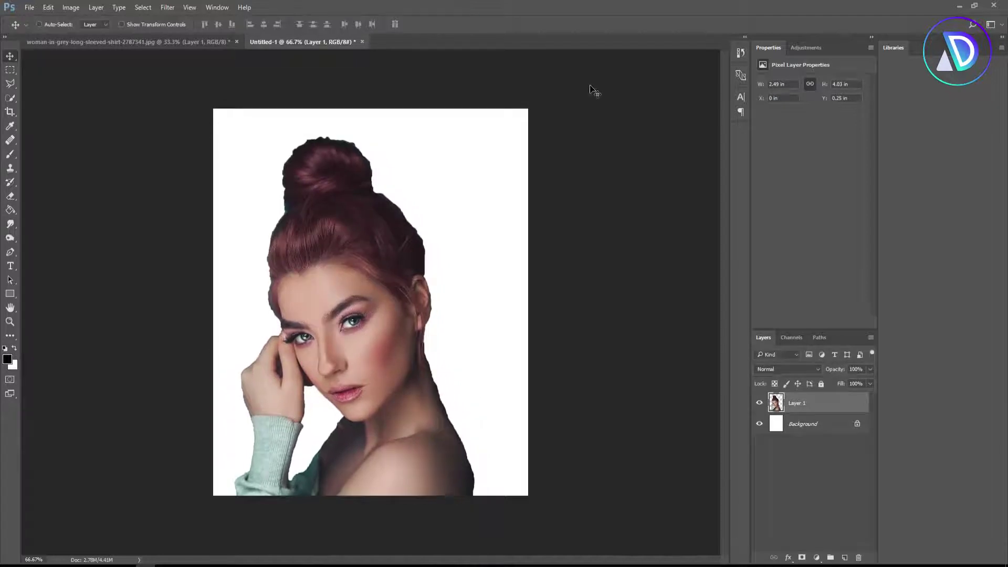
# Add a solid black color fill layer and place it below the woman's layer
pyautogui.click(817, 558)
pyautogui.click(834, 329)
pyautogui.click(763, 317)
pyautogui.moveTo(778, 403); pyautogui.dragTo(779, 432)
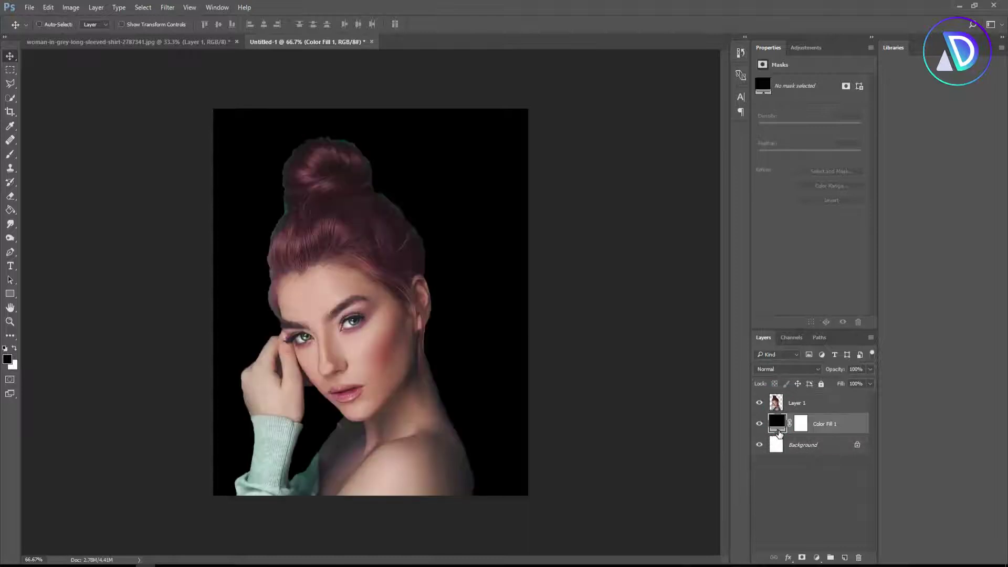
# Place the fire image sd from the New folder window into the composition beneath the woman
pyautogui.click(87, 566)
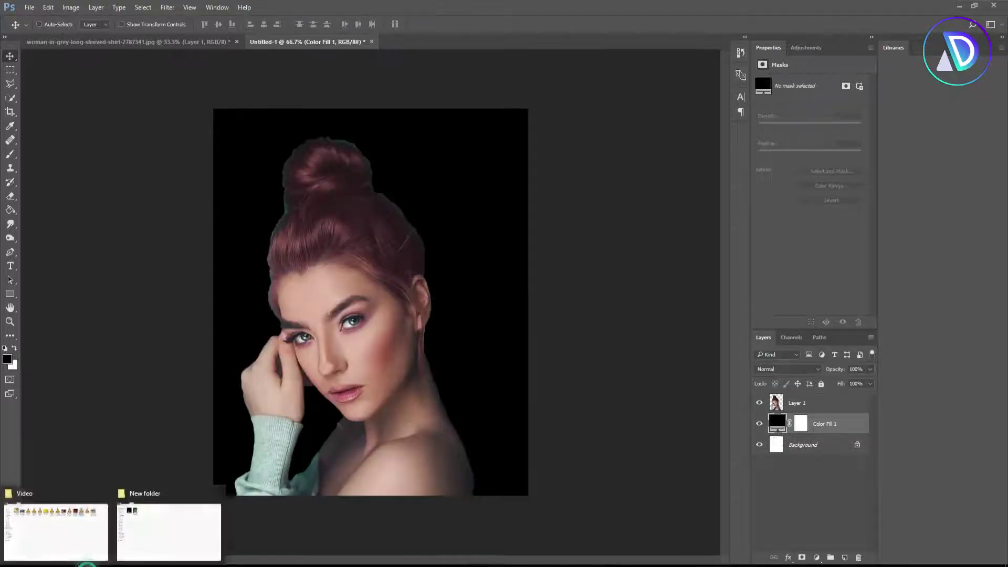
pyautogui.click(141, 522)
pyautogui.moveTo(117, 82); pyautogui.dragTo(370, 302)
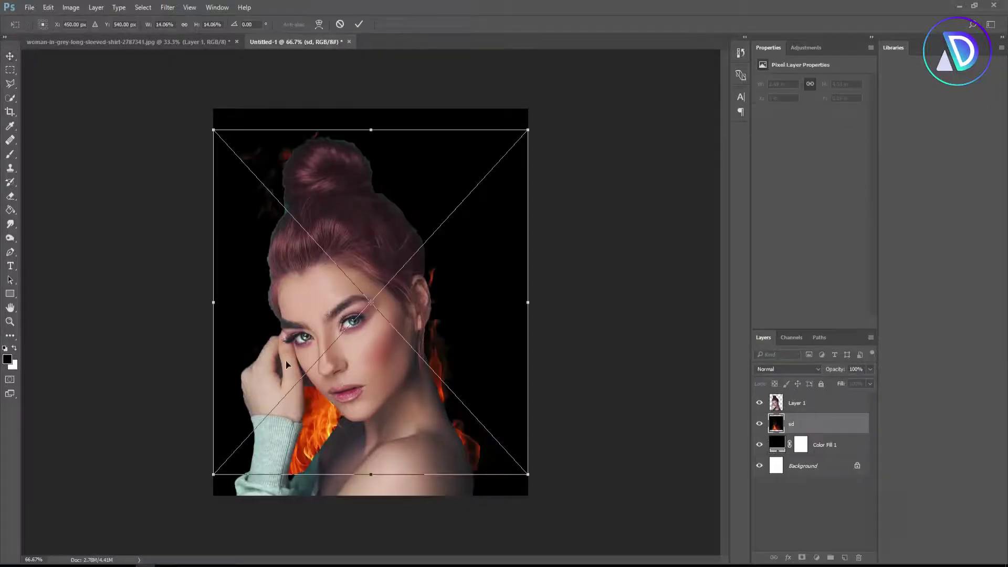
# Rotate the fire image clockwise, adjust its size and position it so the flames rise behind the woman's head
pyautogui.moveTo(574, 98); pyautogui.dragTo(602, 217)
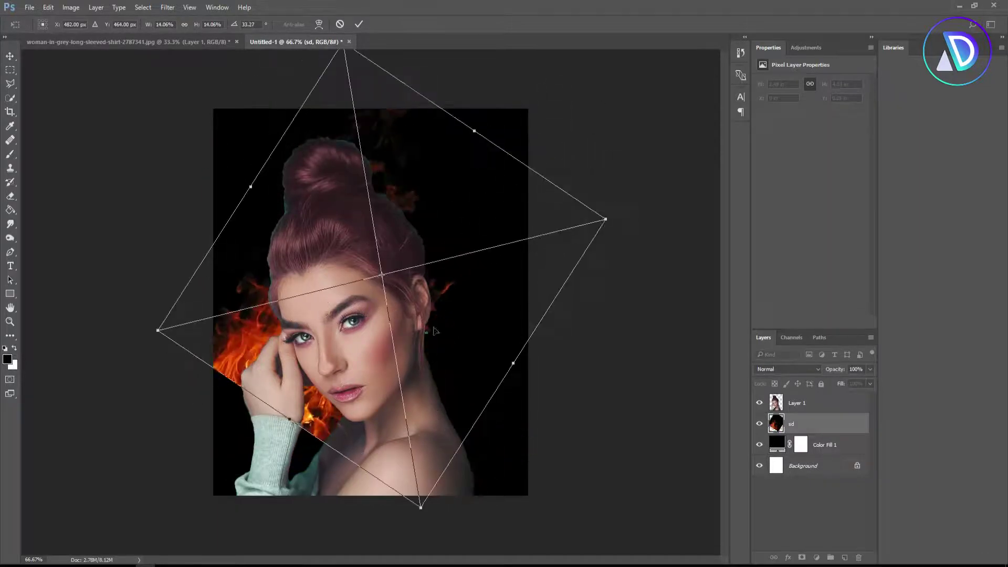
pyautogui.moveTo(426, 335); pyautogui.dragTo(472, 270)
pyautogui.moveTo(537, 277); pyautogui.dragTo(541, 252)
pyautogui.moveTo(472, 421); pyautogui.dragTo(444, 376)
pyautogui.moveTo(466, 292); pyautogui.dragTo(444, 307)
pyautogui.click(358, 25)
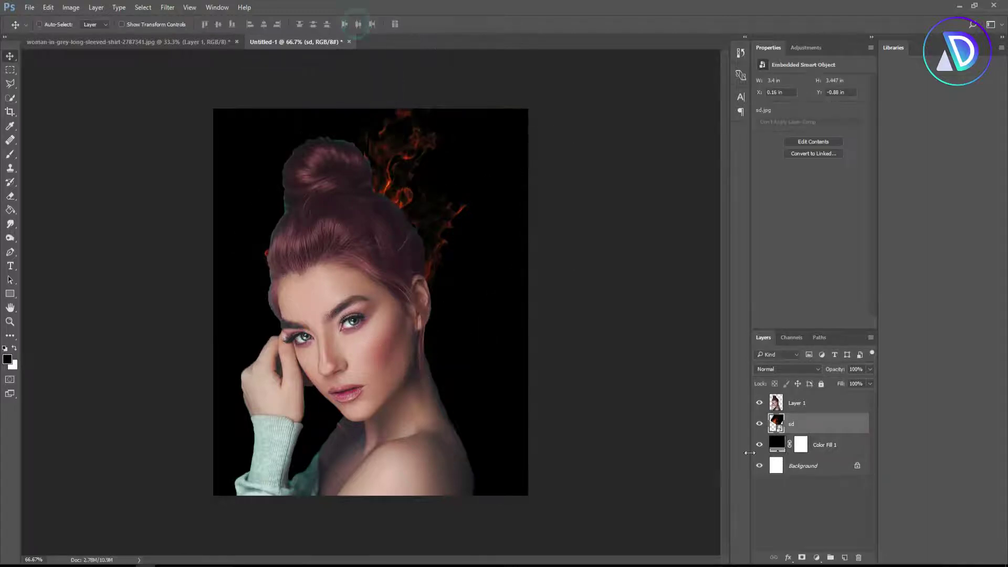
# Add a layer mask to the woman's layer and paint out her hair in black with a soft brush at 74% opacity
pyautogui.click(793, 405)
pyautogui.click(800, 557)
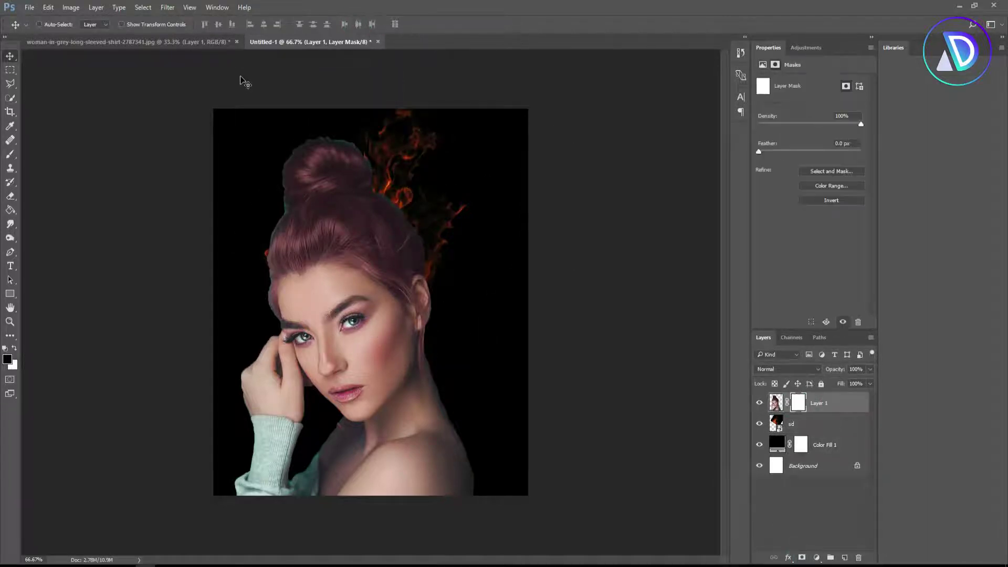
pyautogui.press('t')
pyautogui.press('v')
pyautogui.press('b')
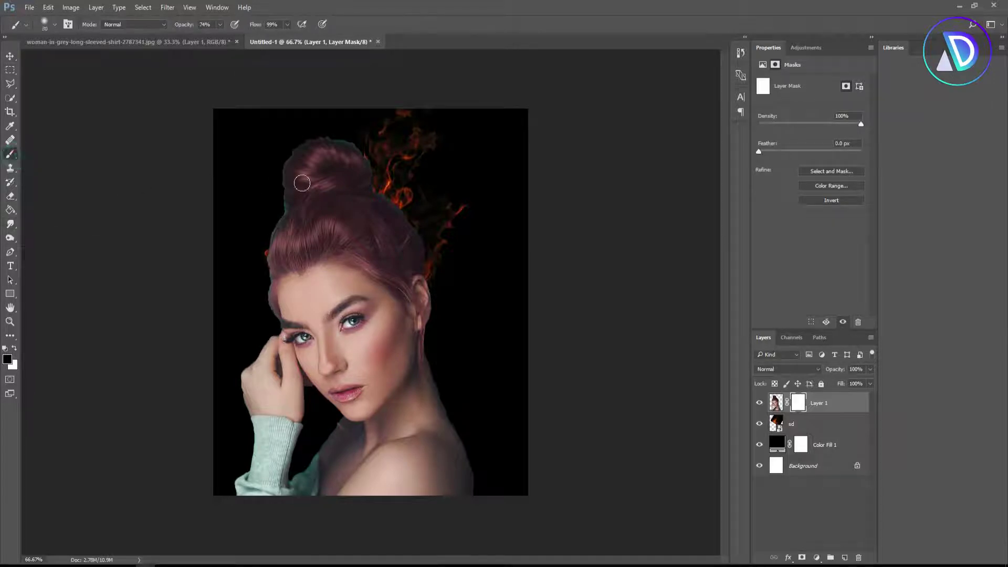
pyautogui.moveTo(309, 165)
pyautogui.mouseDown()
pyautogui.moveTo(427, 218)
pyautogui.moveTo(278, 157)
pyautogui.moveTo(342, 157)
pyautogui.moveTo(270, 191)
pyautogui.moveTo(411, 198)
pyautogui.moveTo(441, 225)
pyautogui.moveTo(450, 265)
pyautogui.moveTo(333, 171)
pyautogui.moveTo(286, 180)
pyautogui.moveTo(409, 210)
pyautogui.moveTo(412, 237)
pyautogui.moveTo(383, 203)
pyautogui.moveTo(315, 197)
pyautogui.moveTo(279, 214)
pyautogui.moveTo(425, 227)
pyautogui.moveTo(452, 278)
pyautogui.moveTo(318, 206)
pyautogui.moveTo(247, 225)
pyautogui.mouseUp()
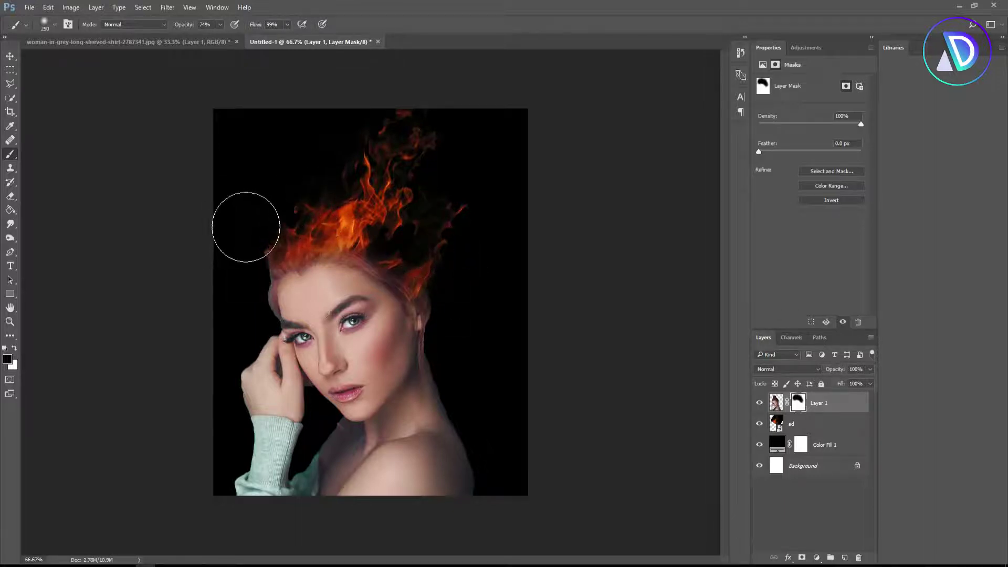
pyautogui.moveTo(357, 191)
pyautogui.mouseDown()
pyautogui.moveTo(271, 206)
pyautogui.moveTo(248, 225)
pyautogui.mouseUp()
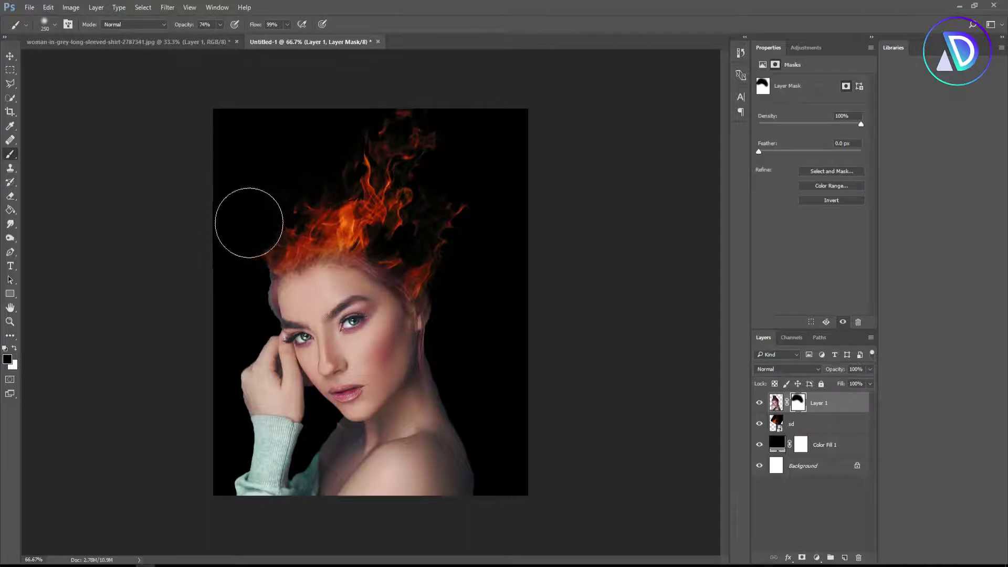
pyautogui.click(460, 279)
# Blend the flames into the front hairline and forehead on the woman's mask with a size 50 soft brush at 21% opacity
pyautogui.press('z')
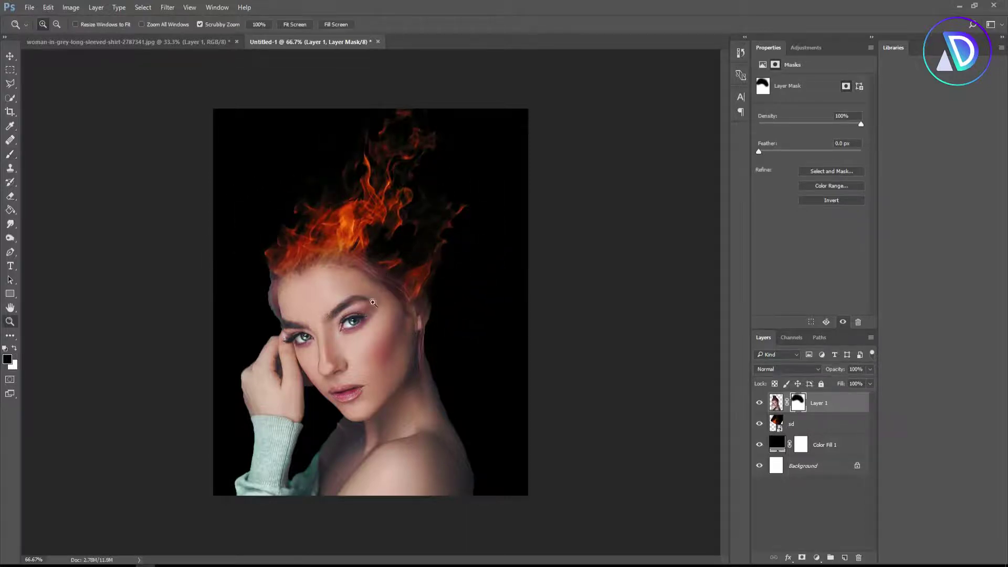
pyautogui.click(324, 281)
pyautogui.click(324, 281)
pyautogui.scroll(3, 284, 289)
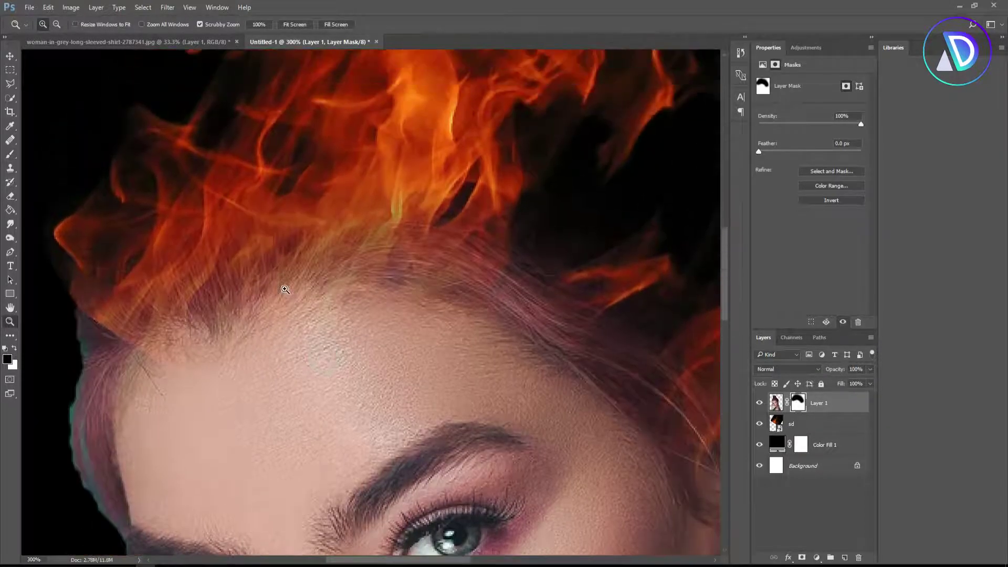
pyautogui.press('b')
pyautogui.press('[')
pyautogui.press('[')
pyautogui.press('[')
pyautogui.press('[')
pyautogui.press('[')
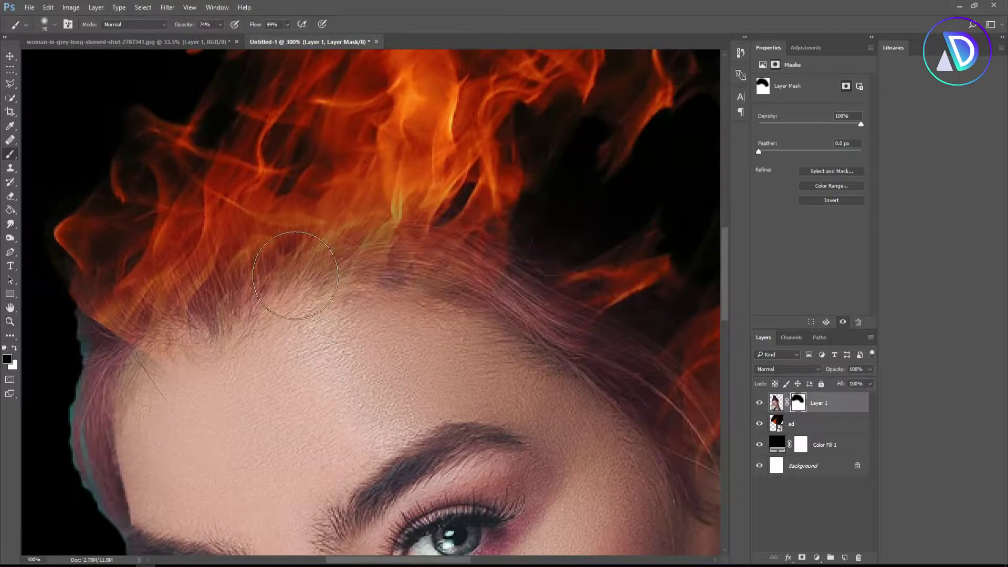
pyautogui.moveTo(219, 24); pyautogui.dragTo(218, 40)
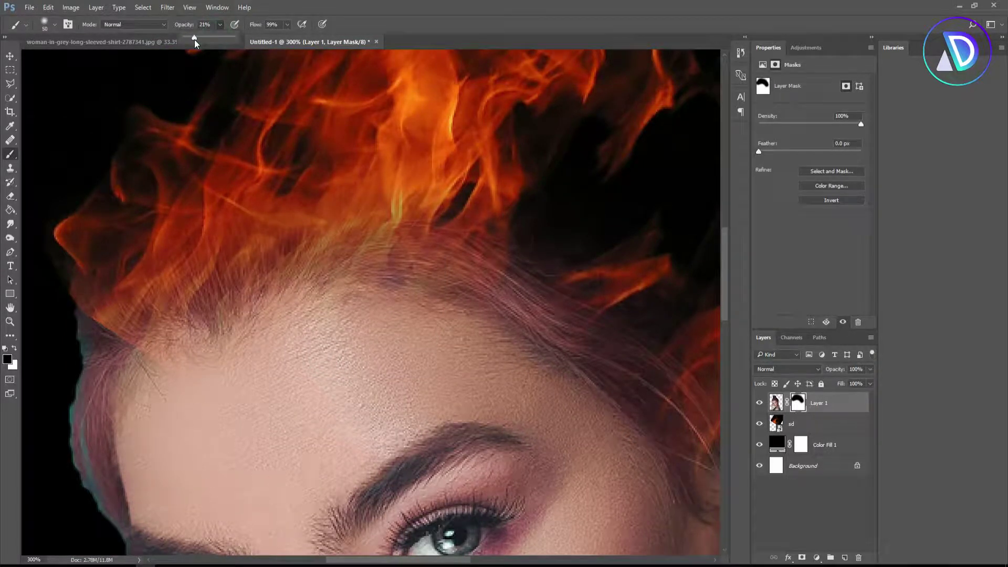
pyautogui.moveTo(320, 299)
pyautogui.mouseDown()
pyautogui.moveTo(409, 321)
pyautogui.moveTo(527, 363)
pyautogui.mouseUp()
pyautogui.moveTo(240, 355)
pyautogui.mouseDown()
pyautogui.moveTo(194, 360)
pyautogui.moveTo(148, 398)
pyautogui.mouseUp()
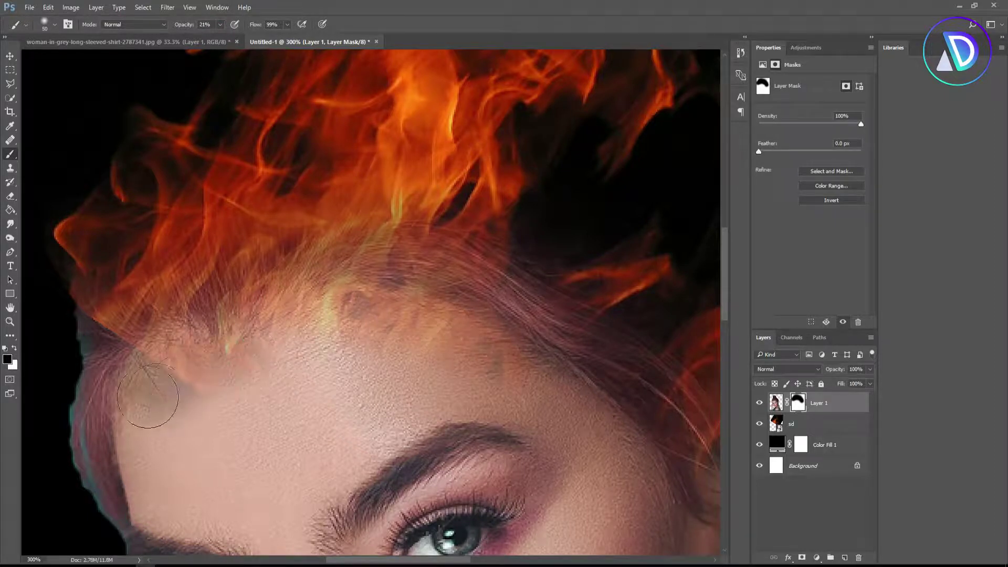
pyautogui.hotkey('ctrl', 'z')
pyautogui.moveTo(207, 383)
pyautogui.mouseDown()
pyautogui.moveTo(335, 374)
pyautogui.moveTo(295, 360)
pyautogui.moveTo(386, 362)
pyautogui.mouseUp()
# Lower the brush opacity to 11% and softly fade the remaining hair from the forehead toward the ear into the flames
pyautogui.click(220, 25)
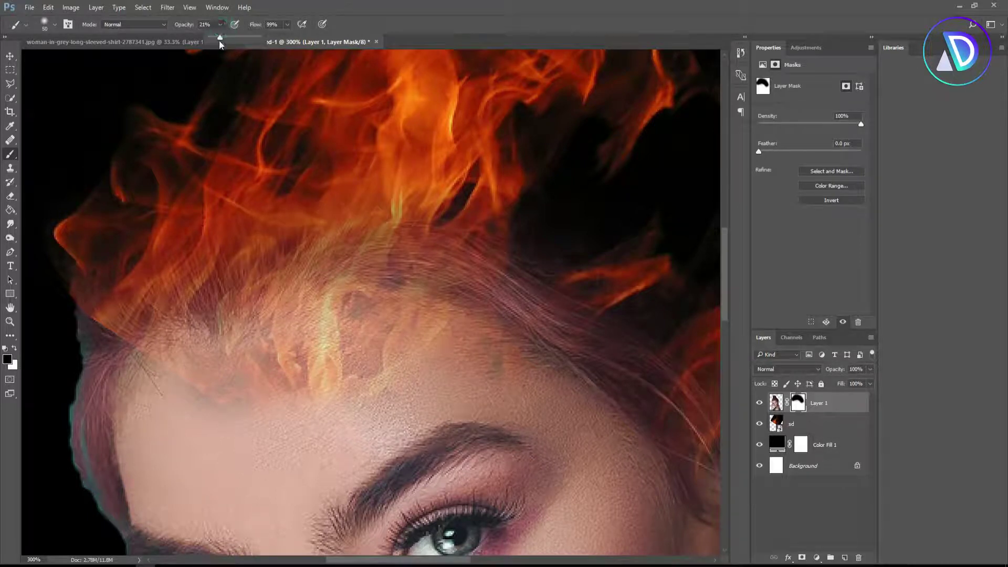
pyautogui.moveTo(327, 412); pyautogui.dragTo(380, 380)
pyautogui.moveTo(439, 266)
pyautogui.mouseDown()
pyautogui.moveTo(477, 272)
pyautogui.moveTo(613, 355)
pyautogui.mouseUp()
pyautogui.moveTo(470, 279)
pyautogui.mouseDown()
pyautogui.moveTo(539, 308)
pyautogui.moveTo(583, 357)
pyautogui.mouseUp()
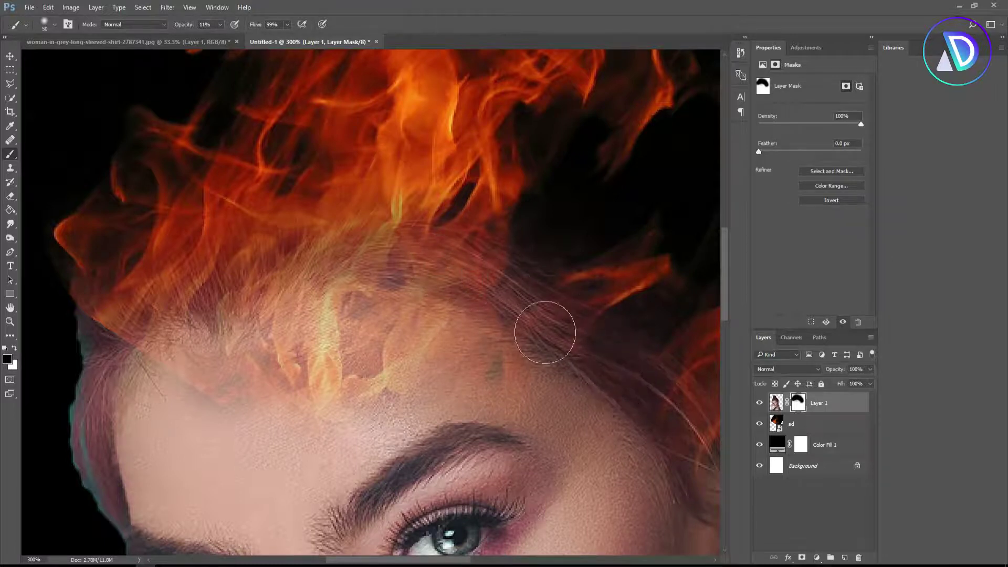
pyautogui.moveTo(410, 266); pyautogui.dragTo(623, 391)
pyautogui.moveTo(556, 334); pyautogui.dragTo(475, 294)
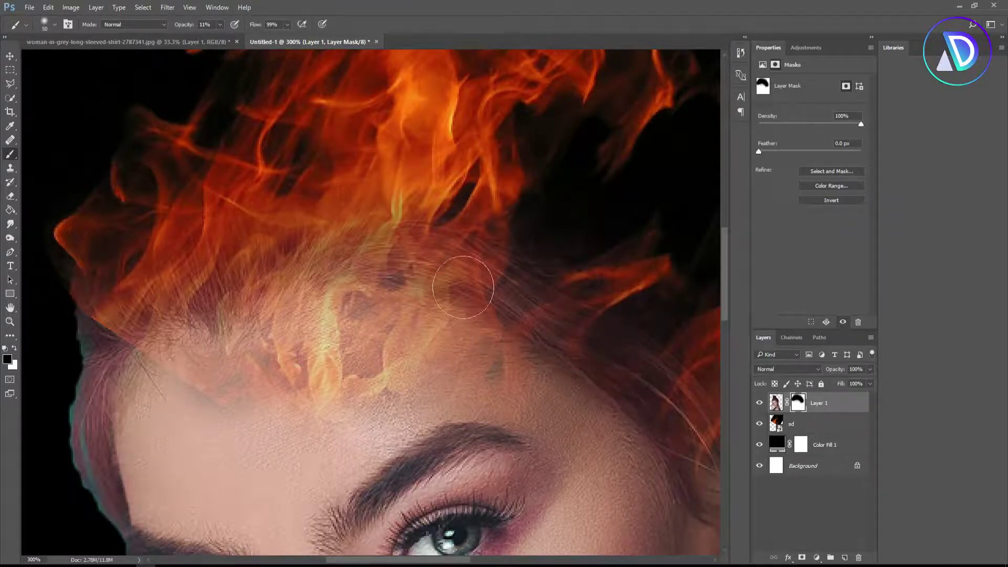
pyautogui.moveTo(600, 346)
pyautogui.mouseDown()
pyautogui.moveTo(615, 385)
pyautogui.moveTo(578, 364)
pyautogui.moveTo(603, 384)
pyautogui.moveTo(548, 295)
pyautogui.moveTo(500, 269)
pyautogui.moveTo(588, 335)
pyautogui.moveTo(406, 311)
pyautogui.moveTo(280, 278)
pyautogui.moveTo(401, 288)
pyautogui.moveTo(423, 274)
pyautogui.moveTo(463, 278)
pyautogui.moveTo(601, 341)
pyautogui.moveTo(571, 327)
pyautogui.moveTo(647, 389)
pyautogui.moveTo(550, 319)
pyautogui.moveTo(527, 318)
pyautogui.moveTo(552, 372)
pyautogui.mouseUp()
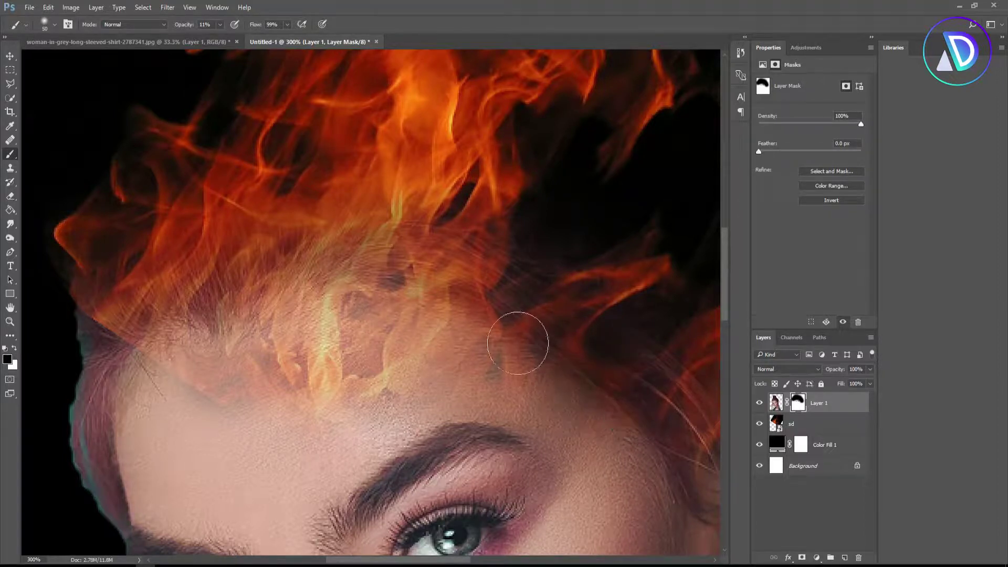
# Add a layer mask to the fire layer and softly fade its outer flame edge beside the temple with a black brush at 38% opacity
pyautogui.click(788, 423)
pyautogui.click(801, 557)
pyautogui.moveTo(70, 264); pyautogui.dragTo(121, 368)
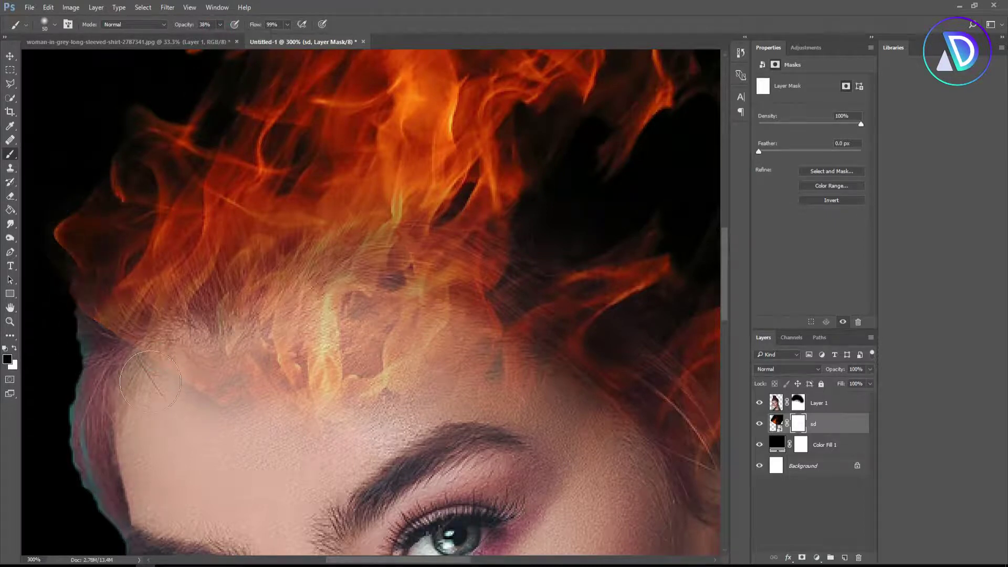
pyautogui.moveTo(162, 366); pyautogui.dragTo(81, 286)
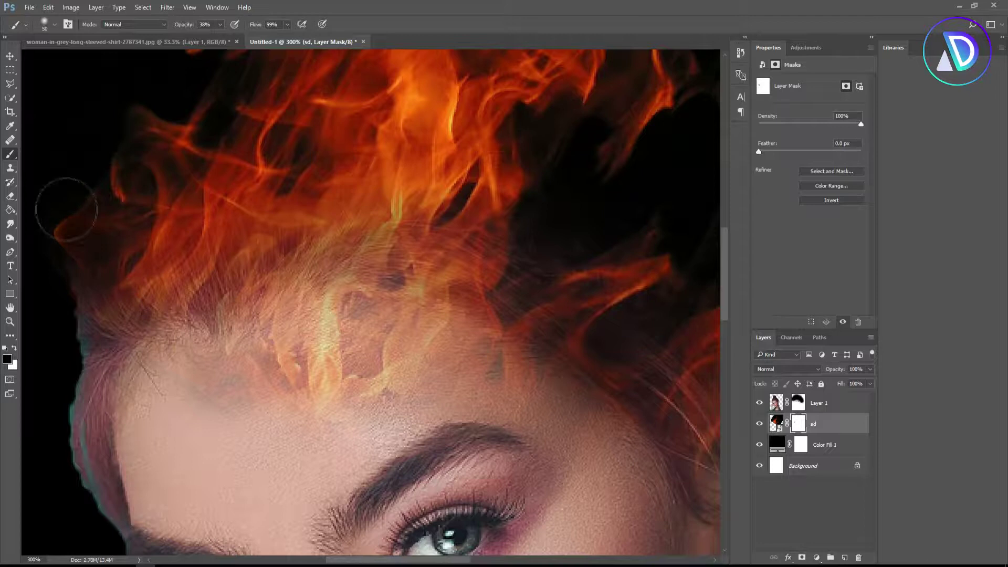
# Duplicate the masked fire layer, delete the copy's layer mask and set the copy's blend mode to Screen
pyautogui.press('z')
pyautogui.keyDown('alt'); pyautogui.click(401, 247); pyautogui.keyUp('alt')
pyautogui.keyDown('alt'); pyautogui.click(417, 240); pyautogui.keyUp('alt')
pyautogui.keyDown('alt'); pyautogui.click(450, 240); pyautogui.keyUp('alt')
pyautogui.keyDown('alt'); pyautogui.click(460, 253); pyautogui.keyUp('alt')
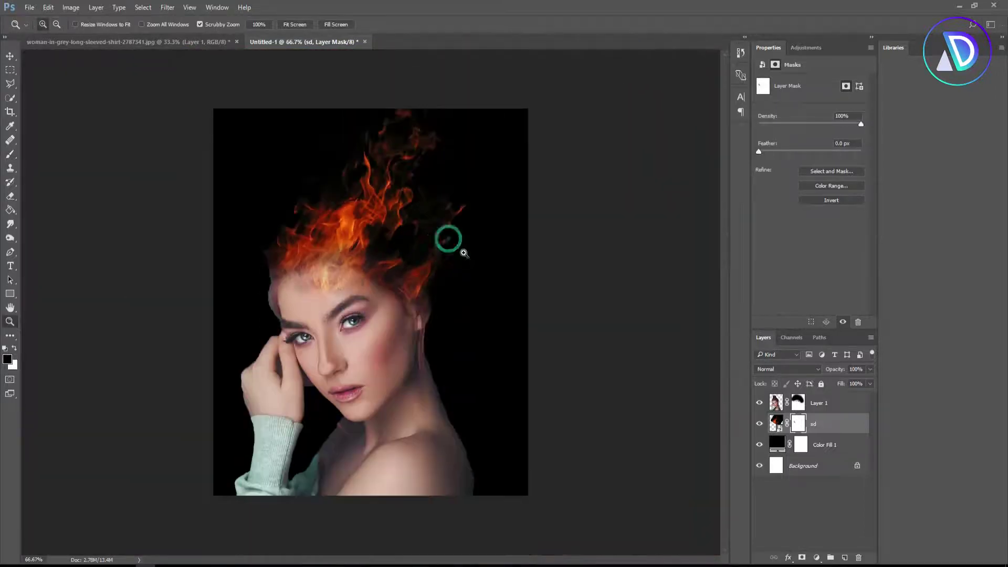
pyautogui.click(775, 422)
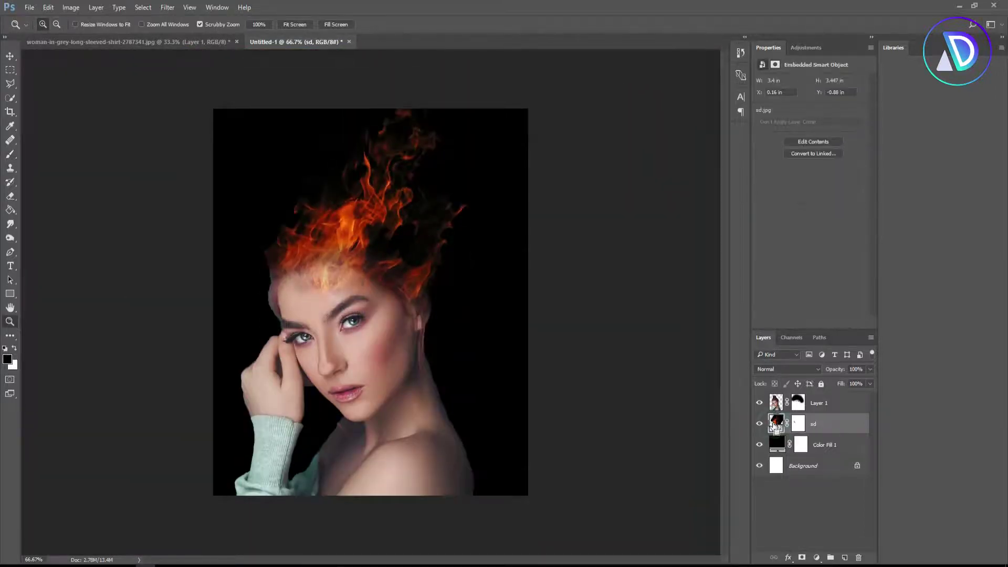
pyautogui.moveTo(775, 423); pyautogui.dragTo(844, 557)
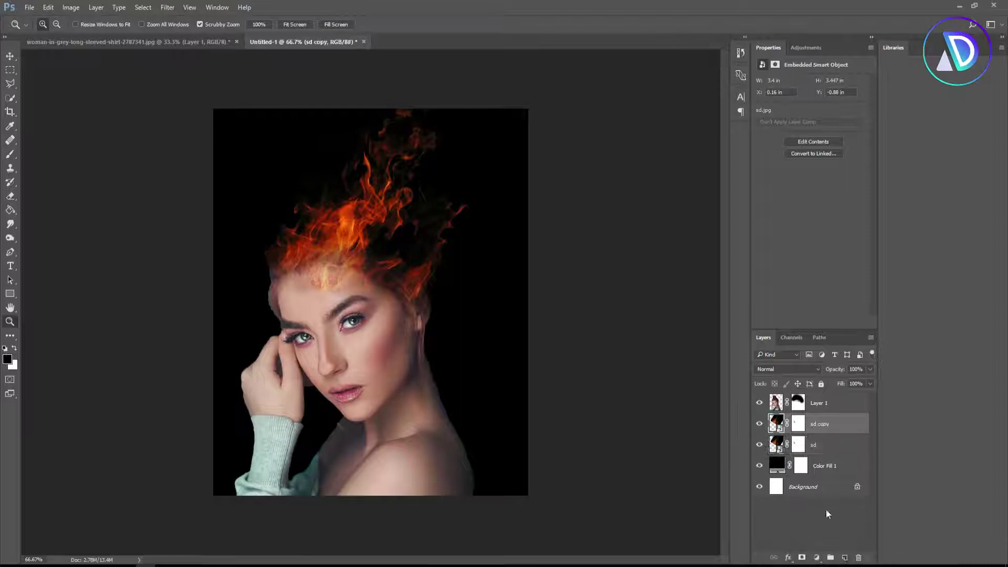
pyautogui.click(797, 424)
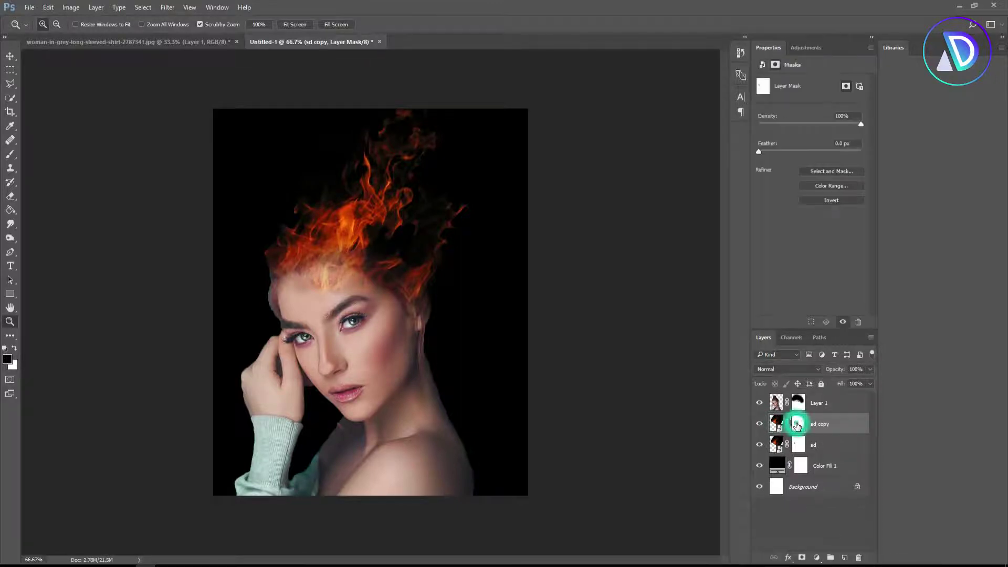
pyautogui.moveTo(798, 425); pyautogui.dragTo(859, 559)
pyautogui.click(787, 369)
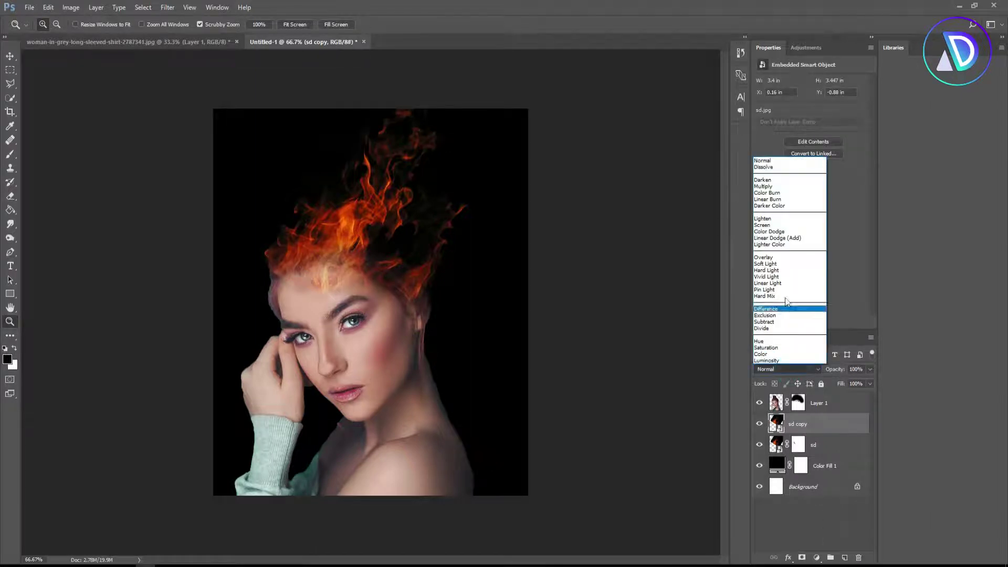
pyautogui.click(782, 230)
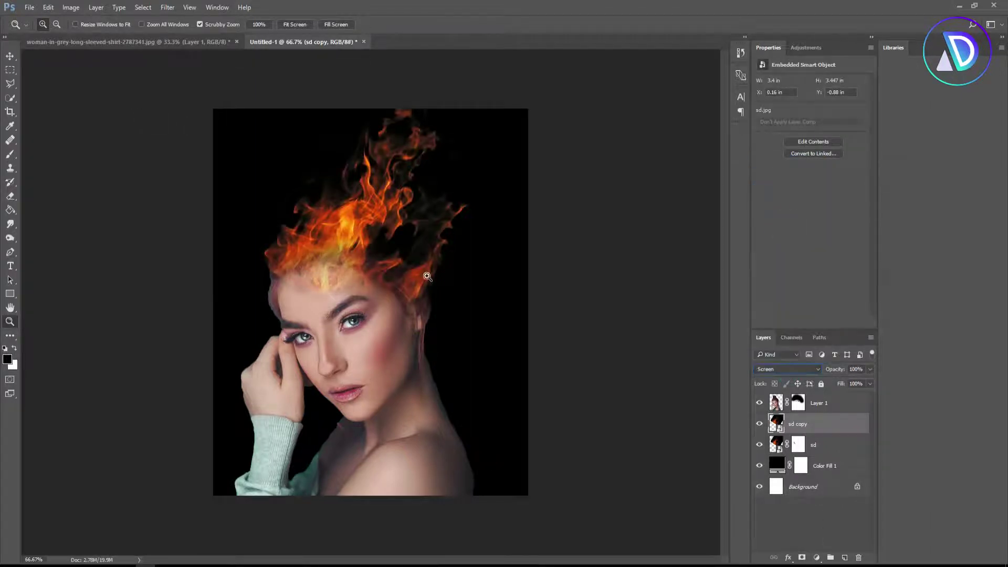
# Shrink and rotate the fire copy, then position it over the front hairline beside the temple
pyautogui.keyDown('alt'); pyautogui.click(376, 259); pyautogui.keyUp('alt')
pyautogui.click(375, 258)
pyautogui.click(375, 259)
pyautogui.click(376, 259)
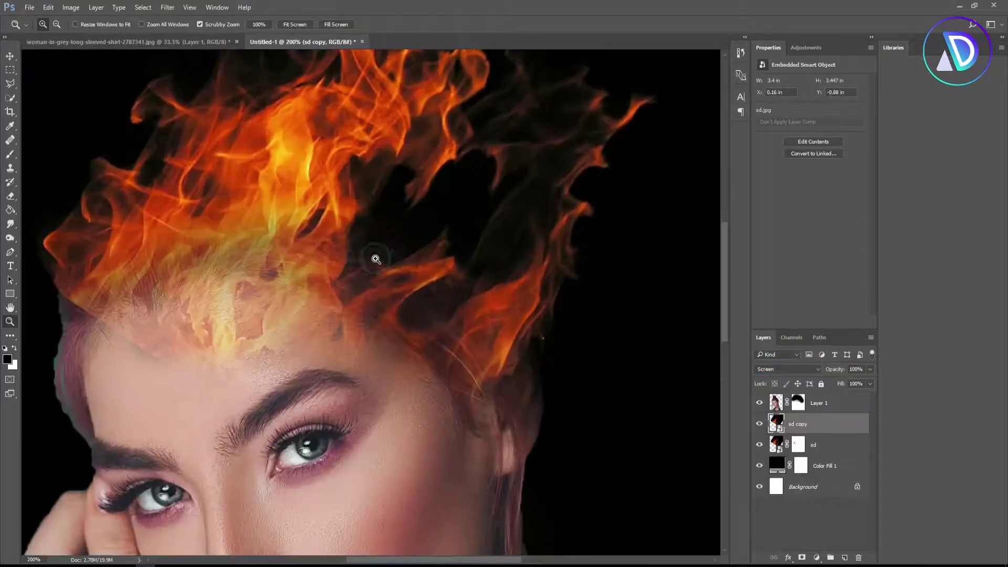
pyautogui.hotkey('ctrl', 't')
pyautogui.moveTo(584, 386); pyautogui.dragTo(516, 324)
pyautogui.moveTo(503, 542); pyautogui.dragTo(337, 356)
pyautogui.moveTo(340, 401); pyautogui.dragTo(420, 364)
pyautogui.moveTo(376, 254); pyautogui.dragTo(309, 299)
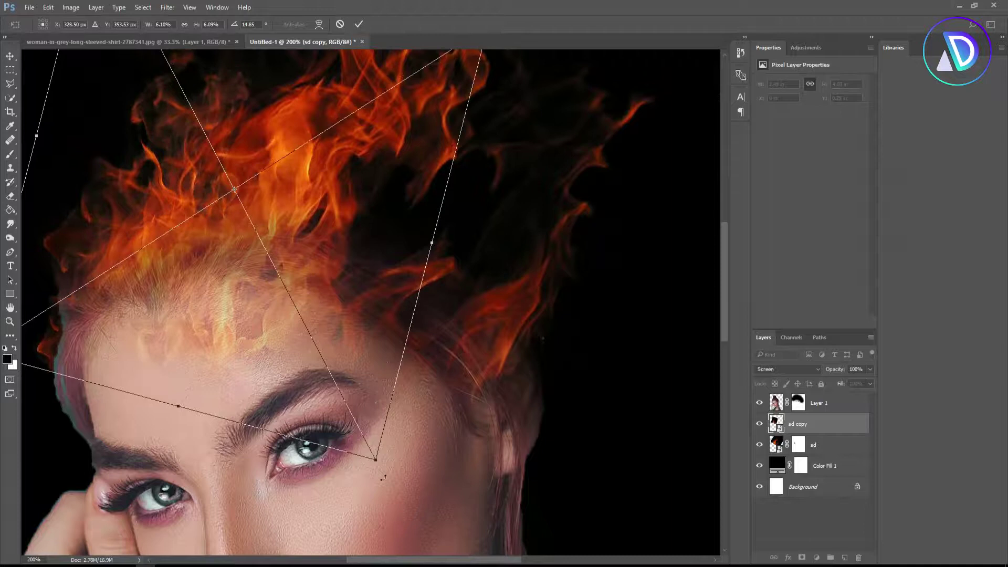
pyautogui.moveTo(385, 479); pyautogui.dragTo(396, 464)
pyautogui.moveTo(359, 342); pyautogui.dragTo(339, 330)
pyautogui.moveTo(211, 294); pyautogui.dragTo(215, 314)
pyautogui.moveTo(386, 461); pyautogui.dragTo(405, 430)
pyautogui.moveTo(358, 324); pyautogui.dragTo(342, 303)
pyautogui.click(364, 24)
# Darken the leftover hair edge beside the temple on the woman's layer with a soft black brush at 38% opacity
pyautogui.press('z')
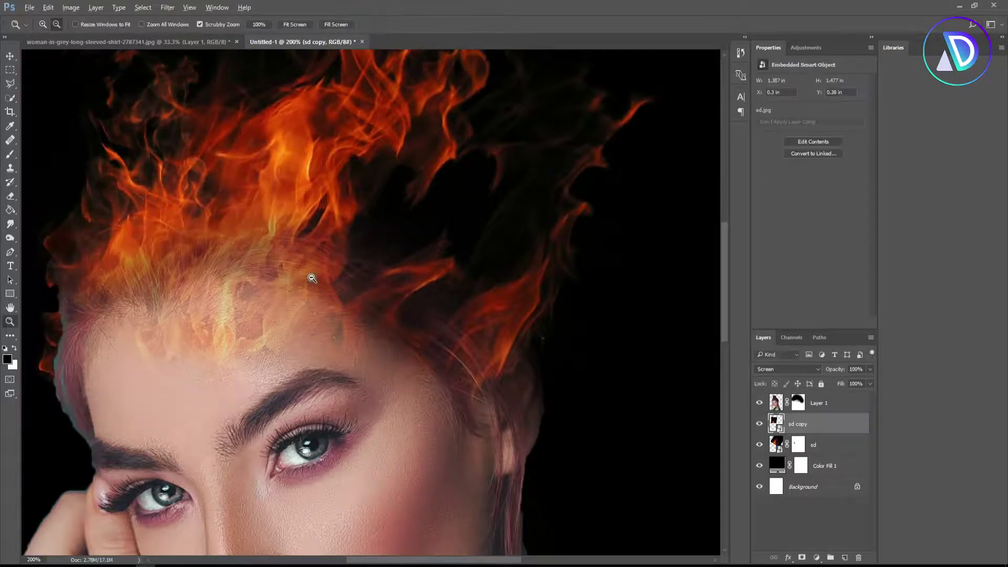
pyautogui.keyDown('alt'); pyautogui.click(311, 275); pyautogui.keyUp('alt')
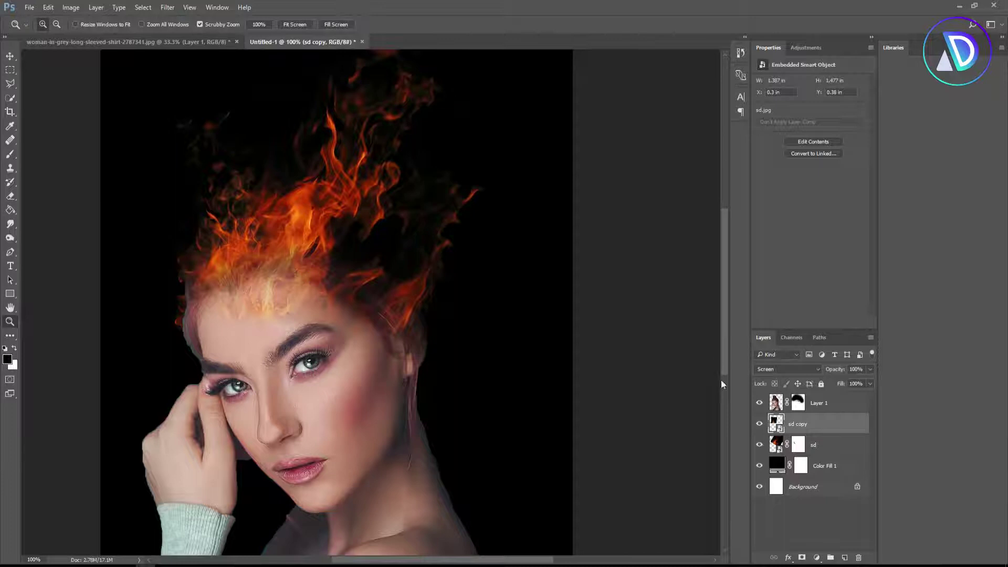
pyautogui.click(774, 404)
pyautogui.press('b')
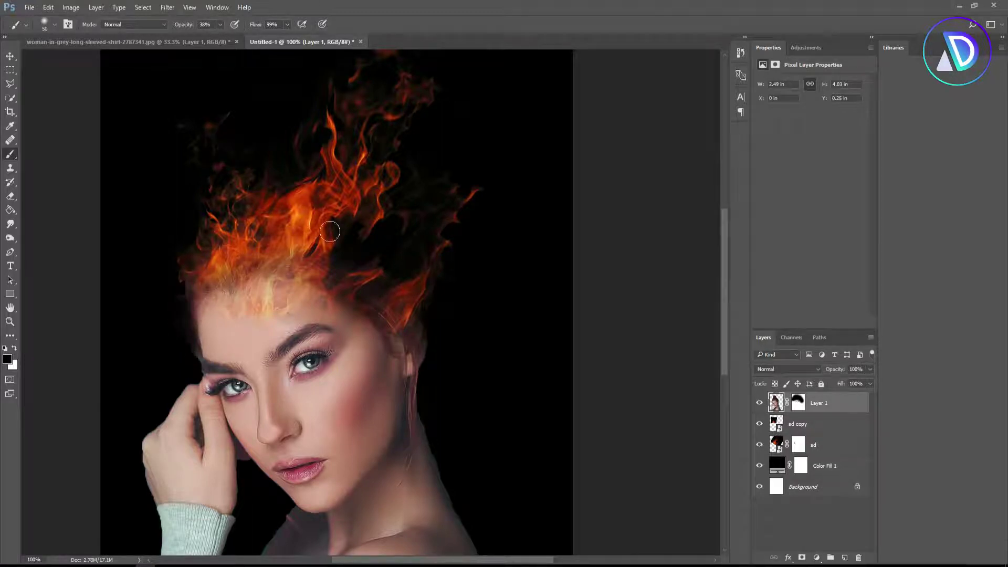
pyautogui.press('z')
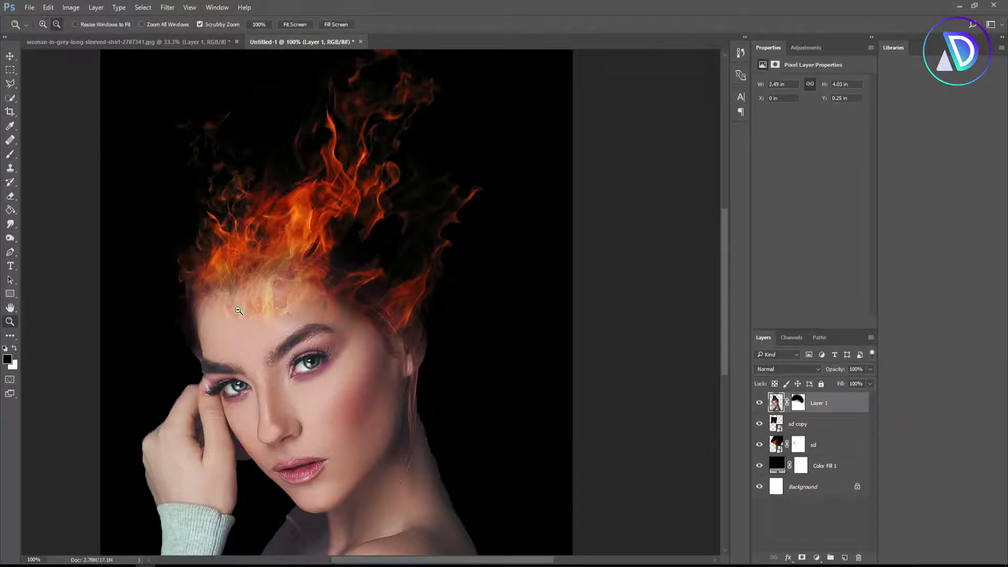
pyautogui.click(238, 311)
pyautogui.press('v')
pyautogui.moveTo(316, 160); pyautogui.dragTo(295, 127)
pyautogui.moveTo(296, 118); pyautogui.dragTo(288, 122)
pyautogui.press('ctrl')
pyautogui.hotkey('ctrl', 'z')
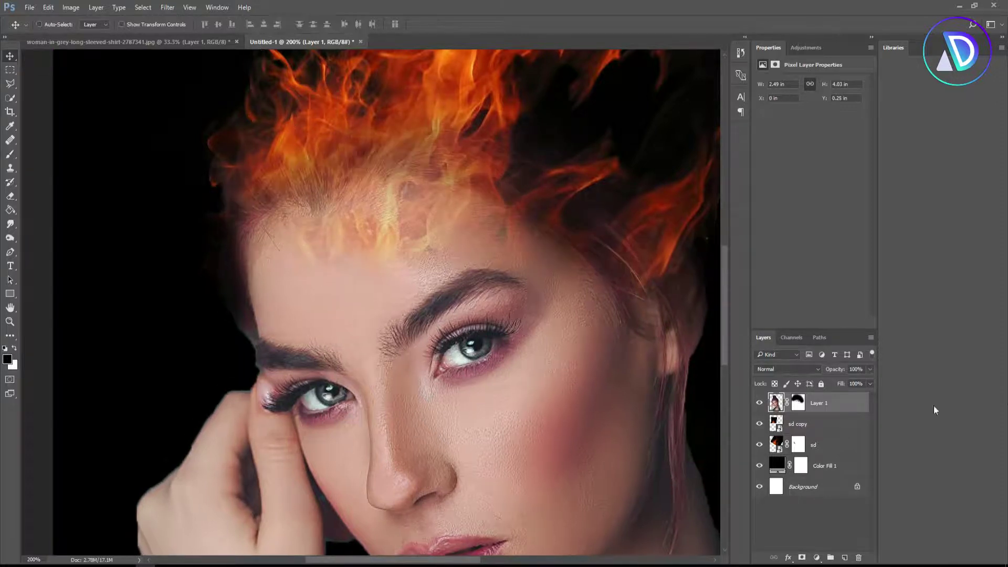
# Shift the small fire copy down toward the temple and paint the woman's mask in black to reveal flames beside the forehead
pyautogui.click(803, 423)
pyautogui.moveTo(354, 155); pyautogui.dragTo(332, 174)
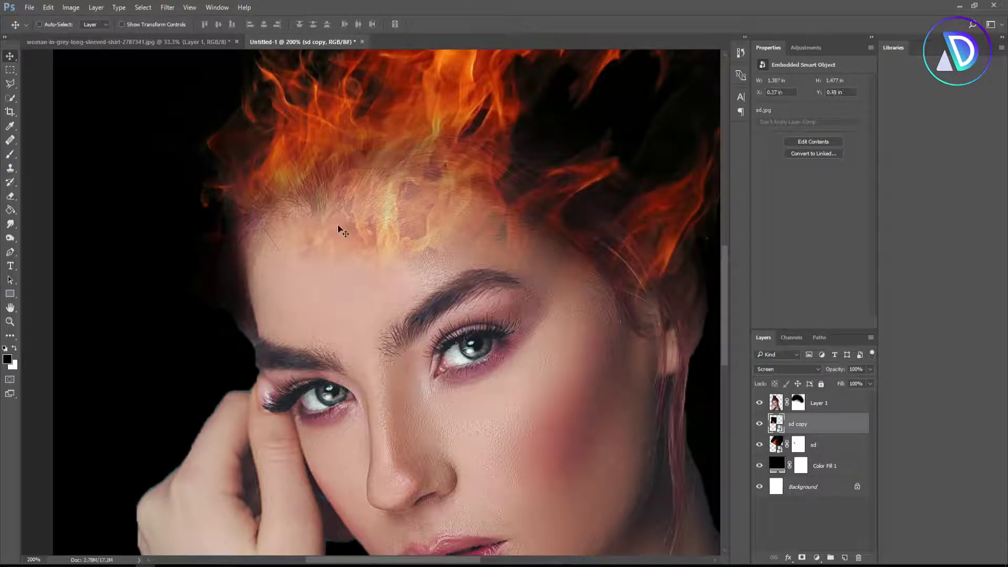
pyautogui.click(798, 402)
pyautogui.press('z')
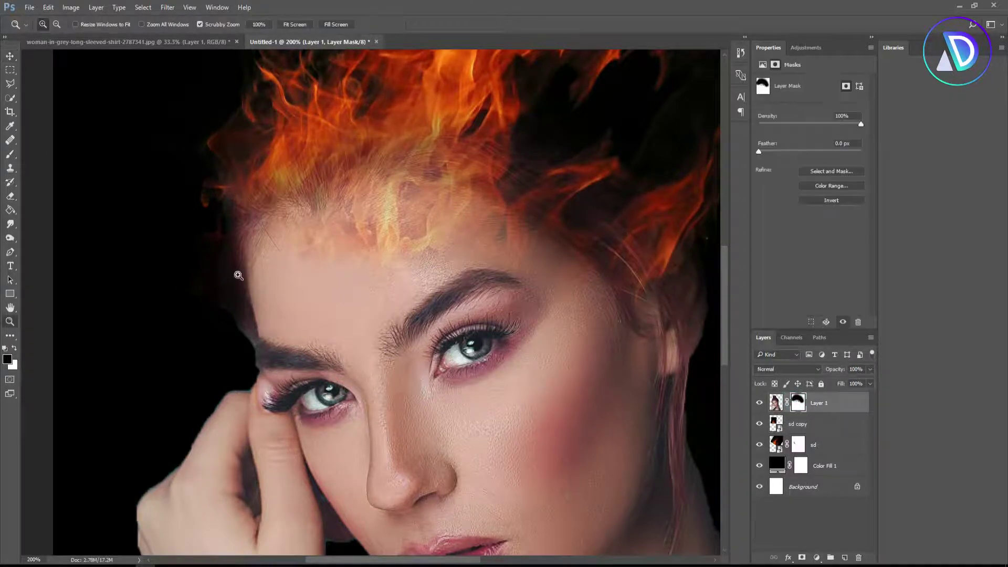
pyautogui.press('b')
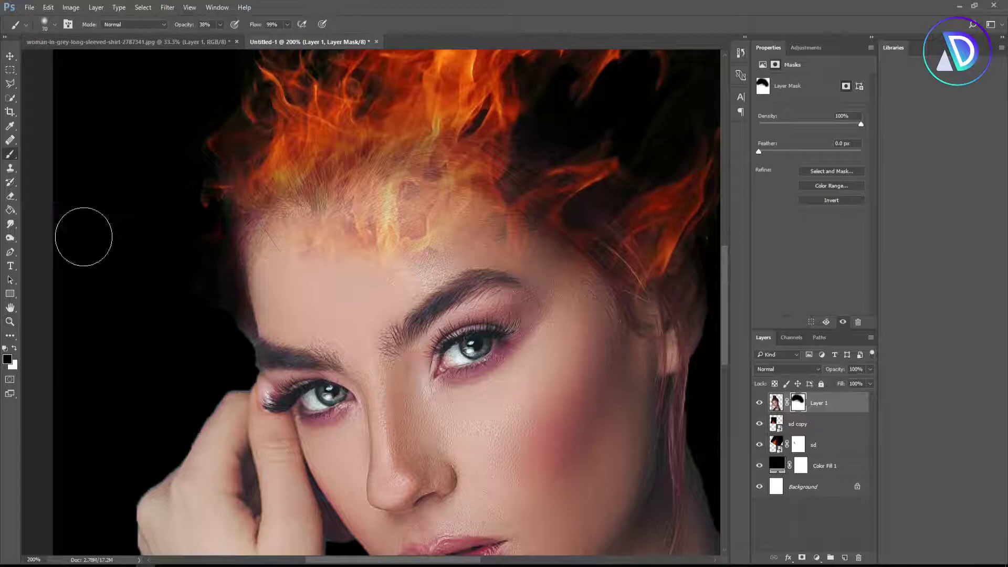
pyautogui.moveTo(204, 240)
pyautogui.mouseDown()
pyautogui.moveTo(198, 289)
pyautogui.moveTo(211, 321)
pyautogui.moveTo(210, 262)
pyautogui.mouseUp()
# Add a layer mask to the small fire copy and fade its flames beside the temple with a size 70 brush at 38% opacity
pyautogui.click(799, 422)
pyautogui.click(802, 557)
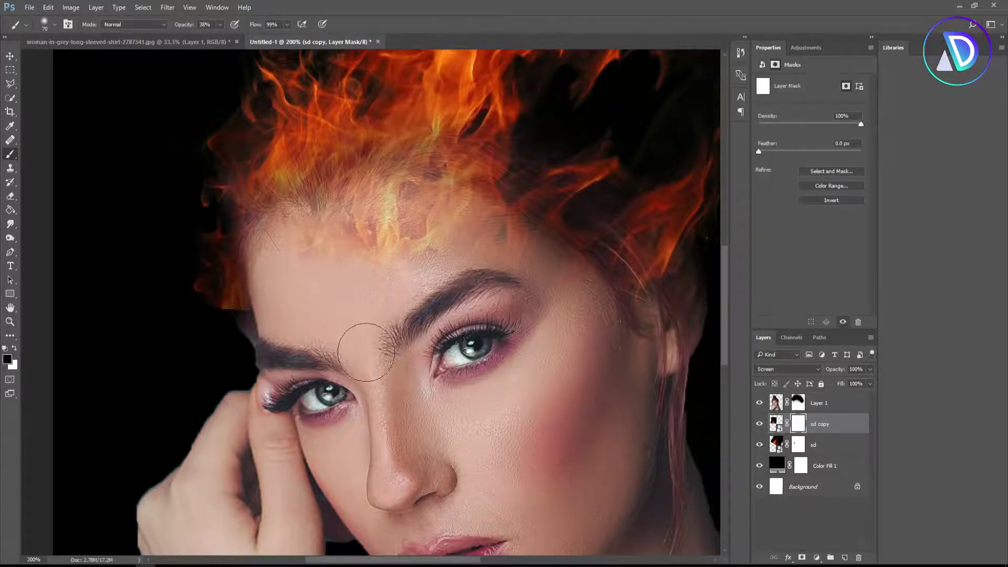
pyautogui.moveTo(177, 293)
pyautogui.mouseDown()
pyautogui.moveTo(180, 268)
pyautogui.moveTo(196, 312)
pyautogui.moveTo(191, 250)
pyautogui.moveTo(194, 326)
pyautogui.moveTo(206, 282)
pyautogui.moveTo(227, 334)
pyautogui.moveTo(219, 296)
pyautogui.moveTo(207, 311)
pyautogui.moveTo(193, 263)
pyautogui.moveTo(213, 334)
pyautogui.moveTo(211, 298)
pyautogui.moveTo(225, 330)
pyautogui.moveTo(254, 326)
pyautogui.moveTo(218, 316)
pyautogui.mouseUp()
pyautogui.click(828, 404)
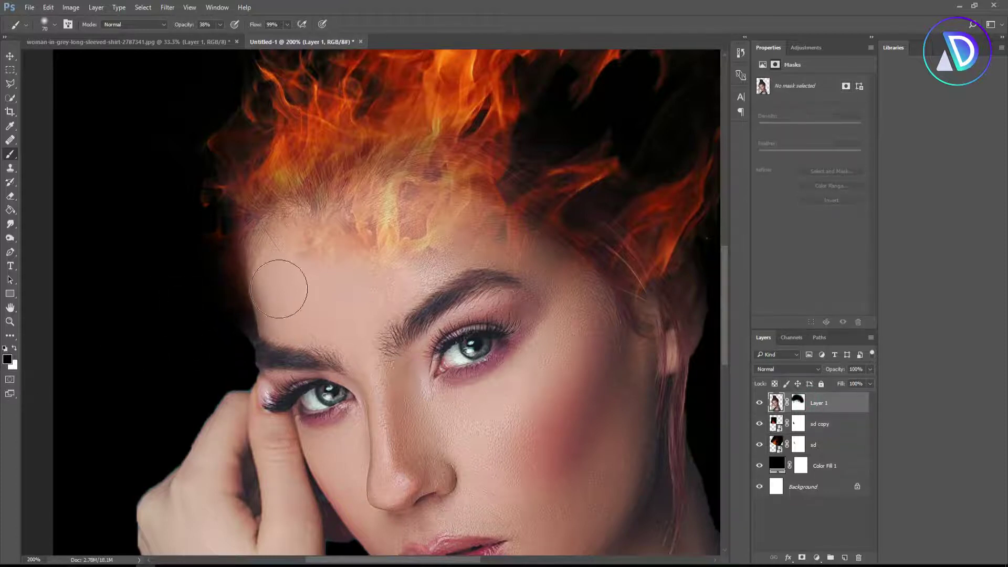
# Duplicate the original fire layer, shift the copy toward the back of the head and set its blend mode to Screen
pyautogui.press('z')
pyautogui.keyDown('alt'); pyautogui.click(421, 219); pyautogui.keyUp('alt')
pyautogui.keyDown('alt'); pyautogui.click(424, 208); pyautogui.keyUp('alt')
pyautogui.moveTo(776, 445); pyautogui.dragTo(842, 561)
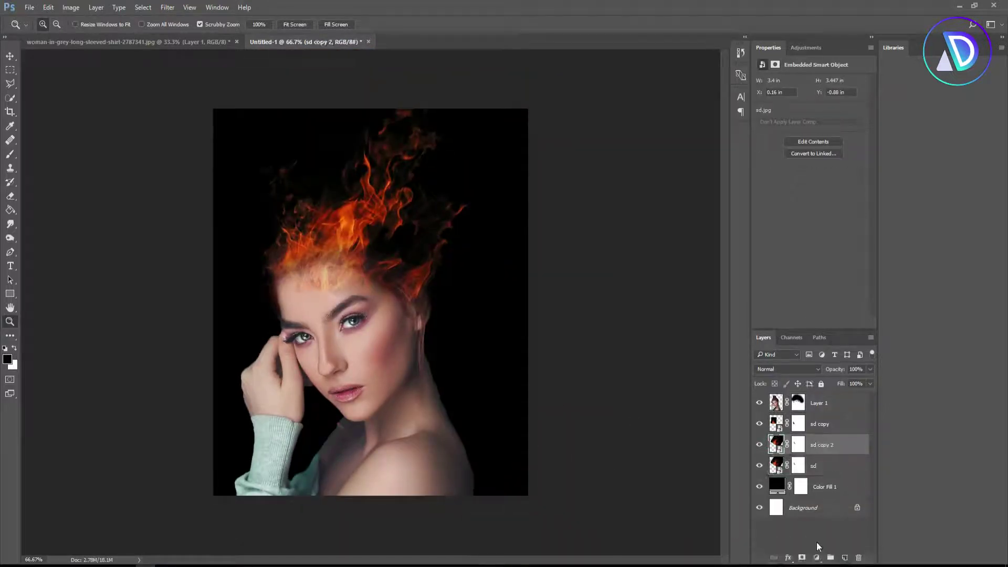
pyautogui.click(10, 57)
pyautogui.moveTo(320, 215); pyautogui.dragTo(352, 228)
pyautogui.moveTo(440, 236); pyautogui.dragTo(472, 234)
pyautogui.click(814, 369)
pyautogui.click(800, 225)
# Rotate the new fire copy slightly clockwise and position its flames around the back of the head and ear
pyautogui.hotkey('ctrl', 't')
pyautogui.moveTo(648, 95); pyautogui.dragTo(656, 110)
pyautogui.moveTo(509, 236); pyautogui.dragTo(484, 243)
pyautogui.click(464, 26)
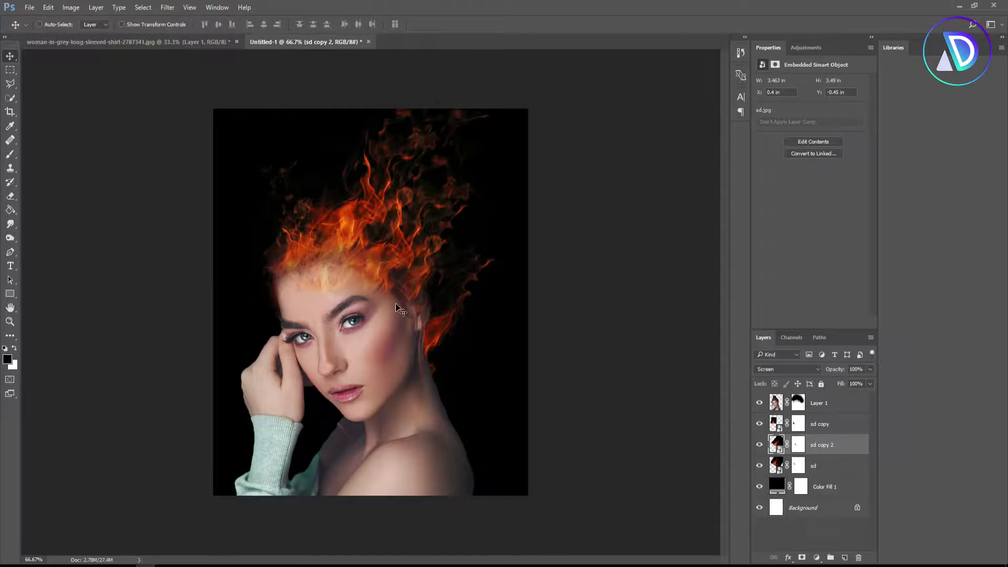
# Touch up the sd copy 2 layer mask near the ear with a size 70 soft black brush at 38% opacity
pyautogui.press('z')
pyautogui.click(388, 298)
pyautogui.click(389, 297)
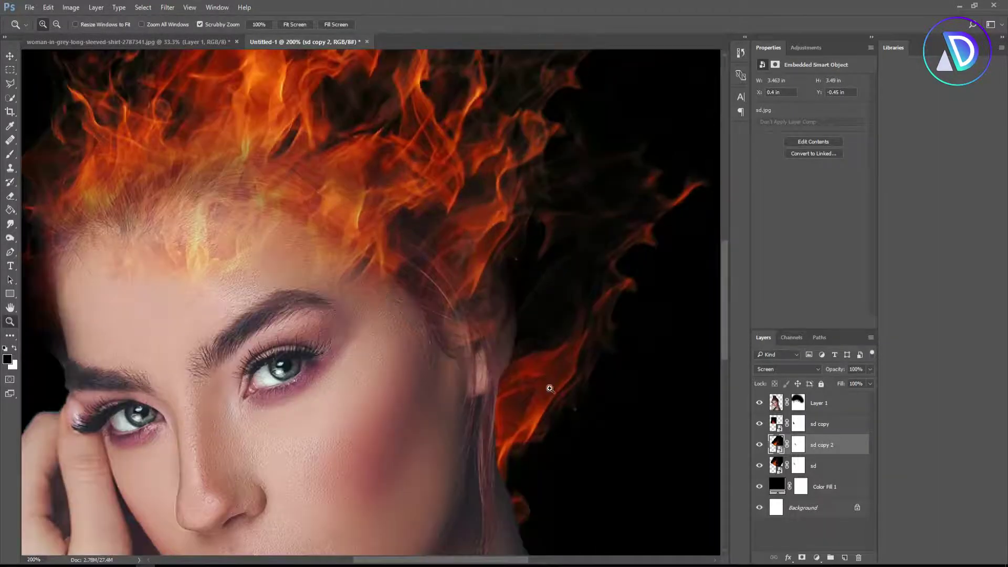
pyautogui.click(797, 446)
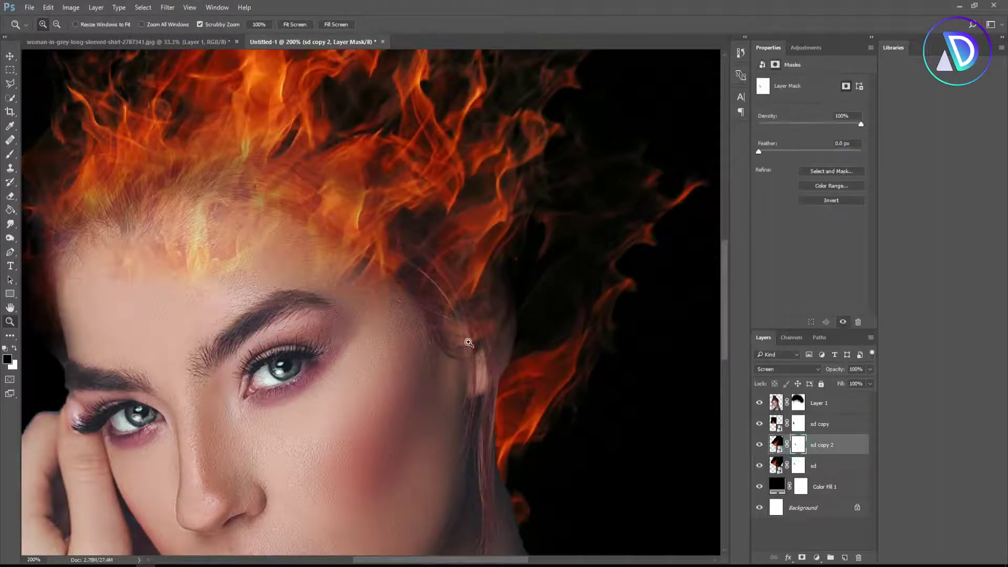
pyautogui.press('b')
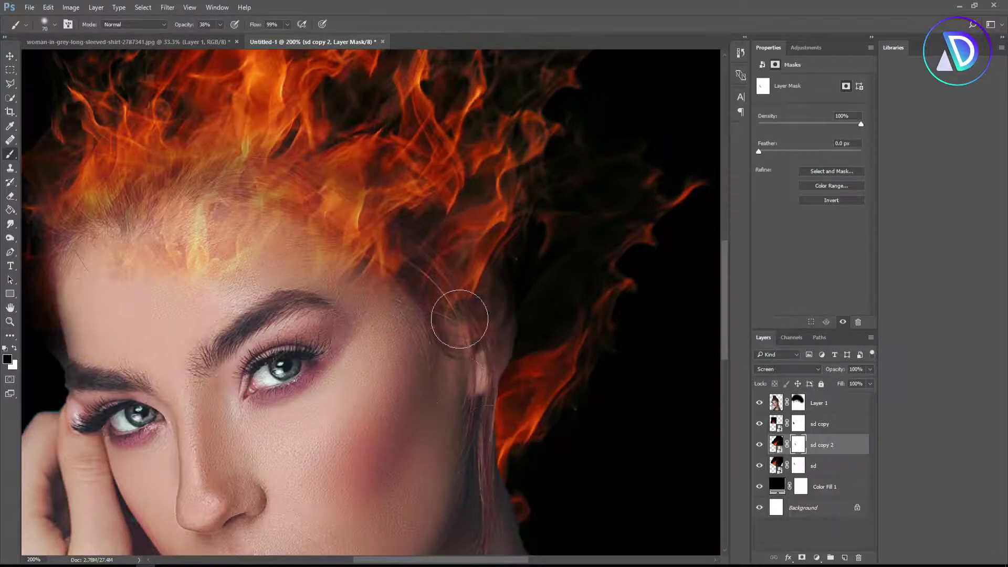
# Paint out the hair around the ear and down the neck on the woman's mask so the flames replace it
pyautogui.click(796, 404)
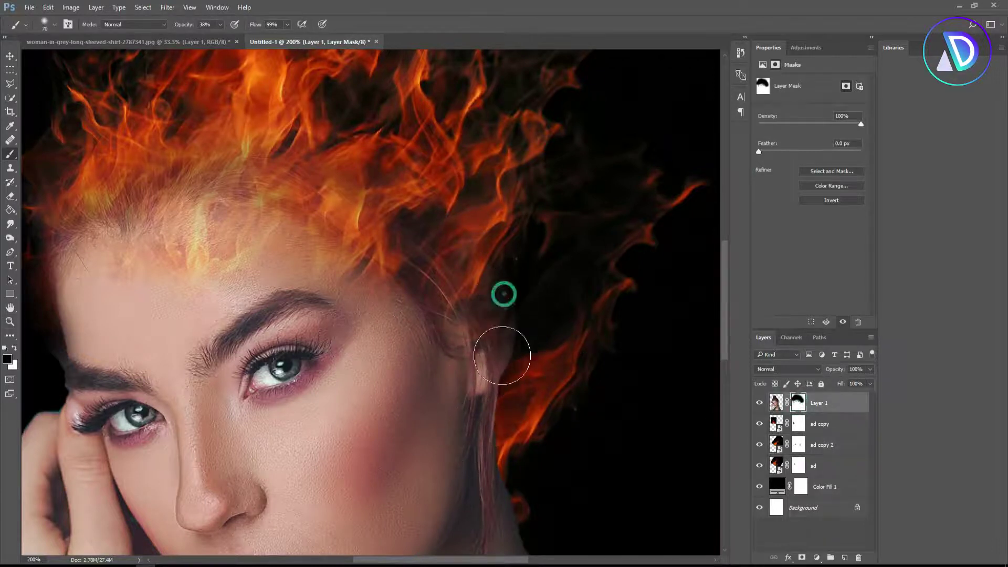
pyautogui.moveTo(499, 353); pyautogui.dragTo(443, 252)
pyautogui.moveTo(505, 505)
pyautogui.mouseDown()
pyautogui.moveTo(545, 509)
pyautogui.moveTo(507, 422)
pyautogui.mouseUp()
pyautogui.moveTo(484, 491); pyautogui.dragTo(488, 511)
pyautogui.moveTo(453, 370)
pyautogui.mouseDown()
pyautogui.moveTo(417, 236)
pyautogui.moveTo(418, 307)
pyautogui.moveTo(412, 235)
pyautogui.moveTo(423, 279)
pyautogui.moveTo(436, 218)
pyautogui.mouseUp()
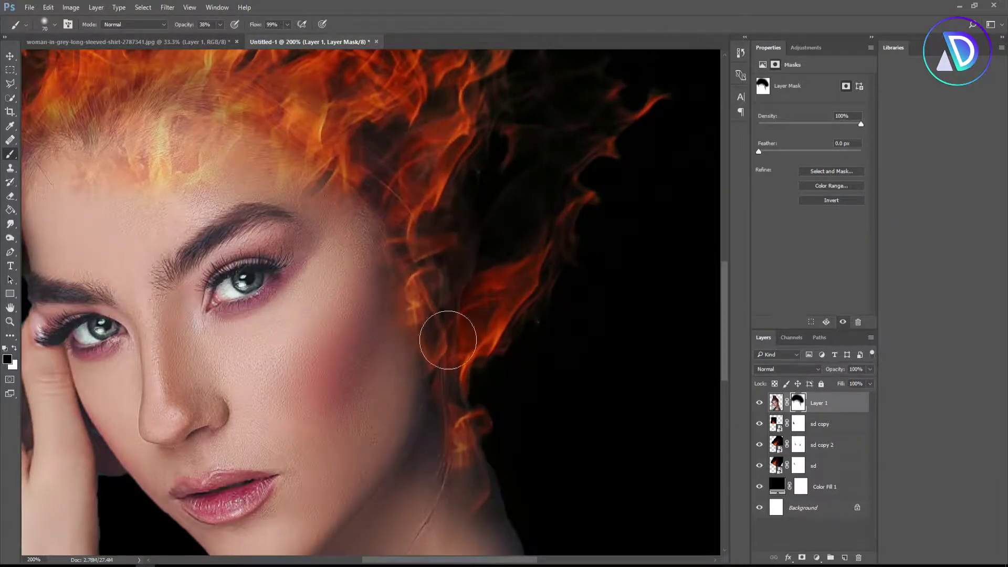
# Duplicate the sd copy 2 fire layer
pyautogui.press('z')
pyautogui.keyDown('alt'); pyautogui.click(406, 316); pyautogui.keyUp('alt')
pyautogui.keyDown('alt'); pyautogui.click(405, 316); pyautogui.keyUp('alt')
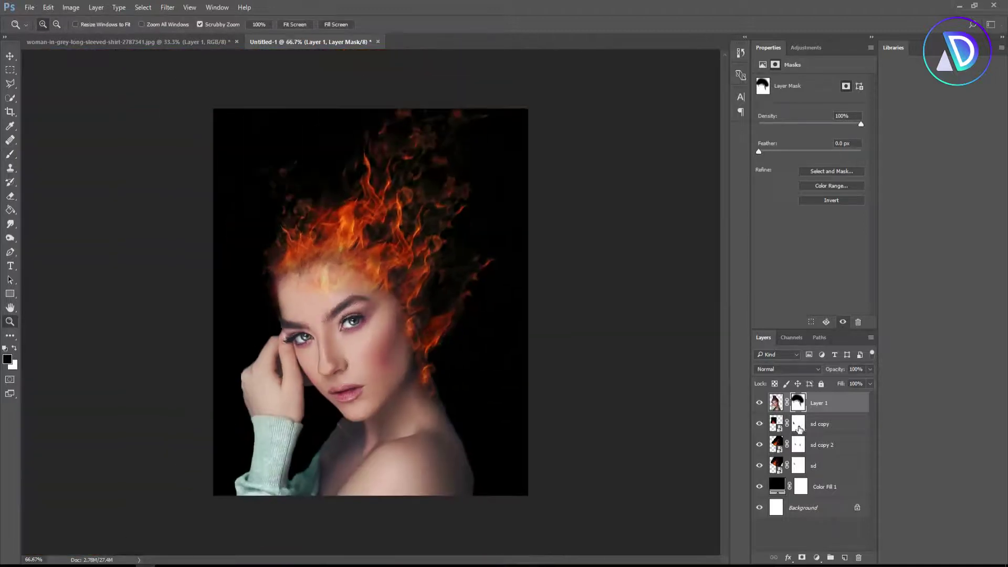
pyautogui.click(774, 446)
pyautogui.moveTo(775, 446); pyautogui.dragTo(845, 558)
# Rotate the duplicated fire layer clockwise and position it so its flames stream outward behind the ear and neck
pyautogui.hotkey('ctrl', 't')
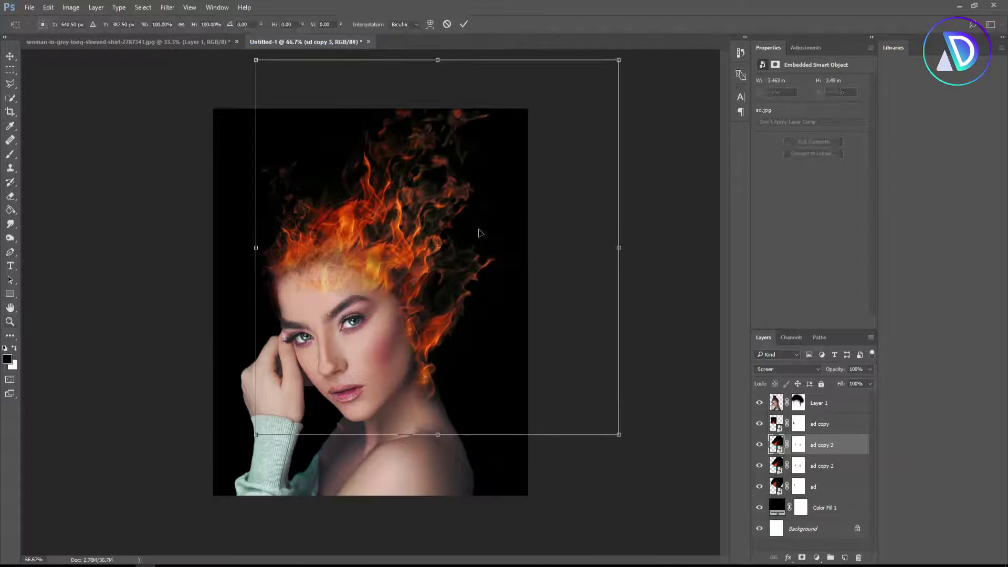
pyautogui.moveTo(627, 52); pyautogui.dragTo(655, 126)
pyautogui.moveTo(506, 234); pyautogui.dragTo(557, 238)
pyautogui.moveTo(705, 81); pyautogui.dragTo(704, 128)
pyautogui.moveTo(540, 249); pyautogui.dragTo(539, 275)
pyautogui.click(464, 23)
# Lower the brush opacity to 25% and blend the flames into the cheek and jaw edge on the woman's mask
pyautogui.press('z')
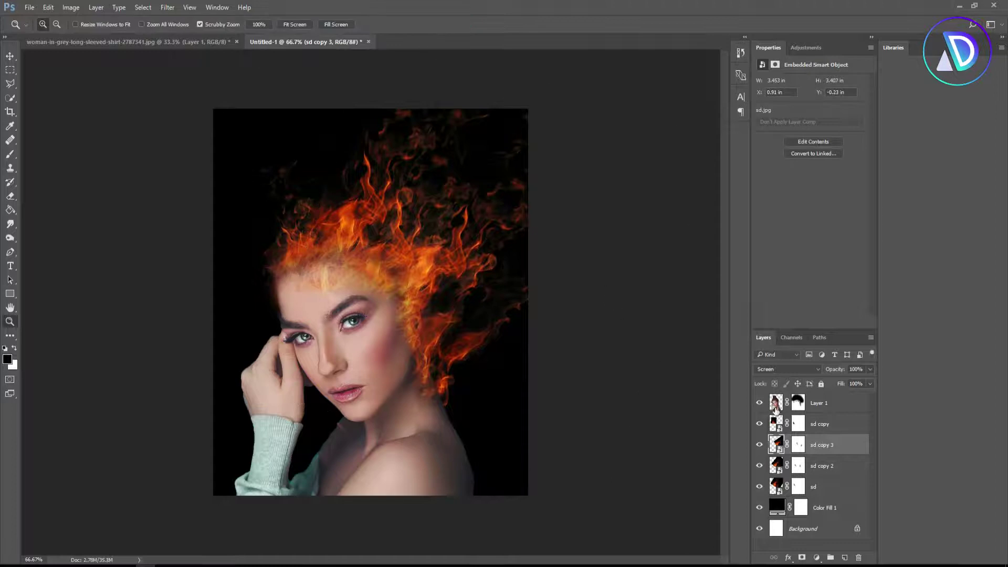
pyautogui.click(797, 404)
pyautogui.click(389, 338)
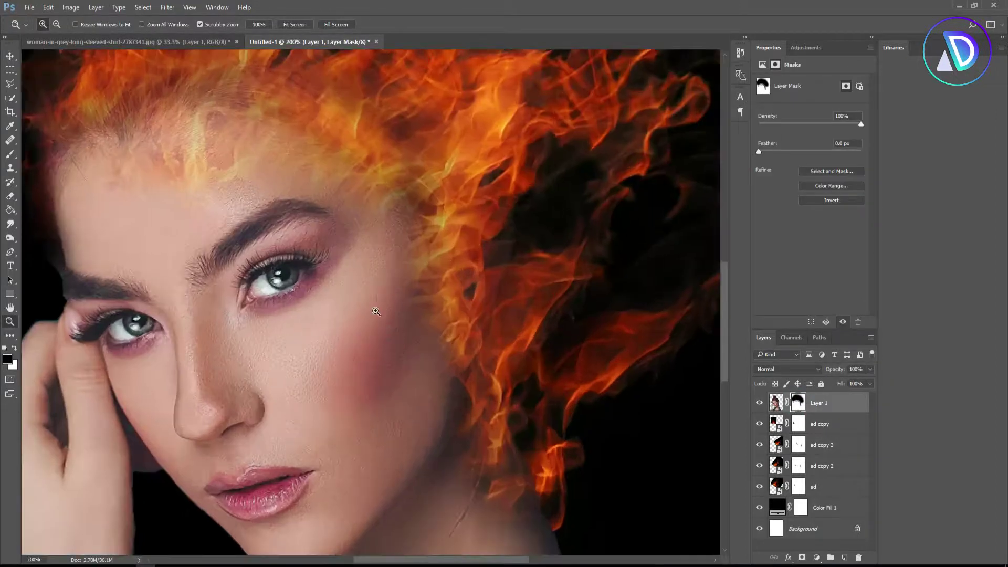
pyautogui.press('b')
pyautogui.click(220, 25)
pyautogui.moveTo(218, 36); pyautogui.dragTo(211, 35)
pyautogui.moveTo(420, 282)
pyautogui.mouseDown()
pyautogui.moveTo(432, 407)
pyautogui.moveTo(419, 414)
pyautogui.moveTo(416, 308)
pyautogui.moveTo(401, 346)
pyautogui.moveTo(398, 314)
pyautogui.moveTo(406, 380)
pyautogui.moveTo(479, 470)
pyautogui.mouseUp()
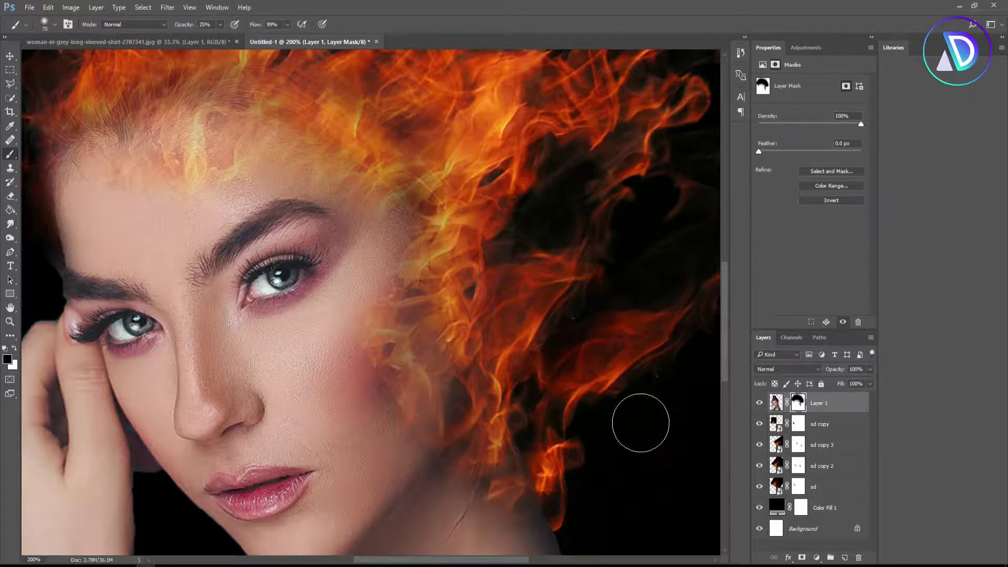
pyautogui.moveTo(425, 302)
pyautogui.mouseDown()
pyautogui.moveTo(406, 304)
pyautogui.moveTo(404, 291)
pyautogui.moveTo(397, 328)
pyautogui.moveTo(407, 341)
pyautogui.moveTo(417, 297)
pyautogui.moveTo(442, 466)
pyautogui.moveTo(467, 481)
pyautogui.mouseUp()
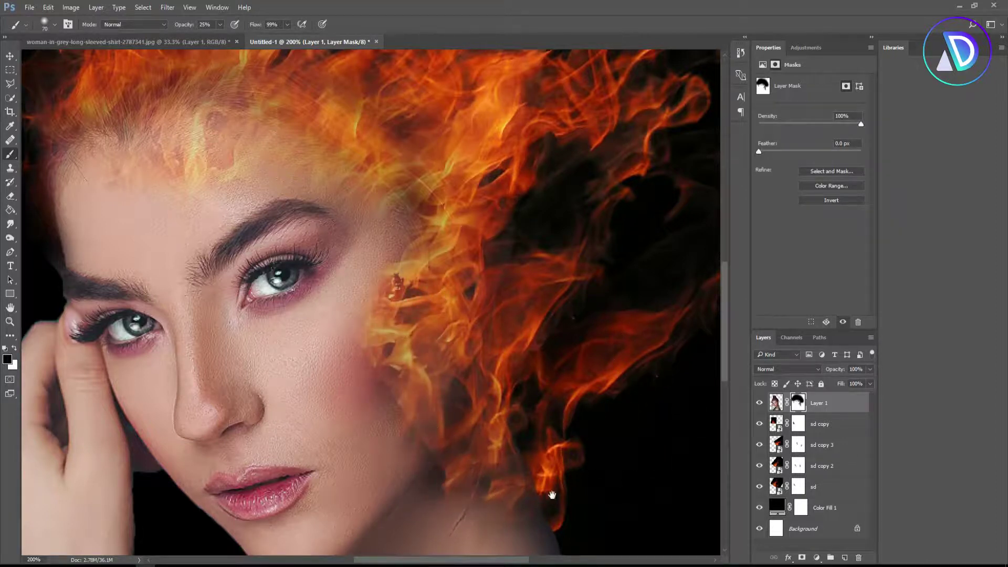
# Paint out the flames spilling over the cheek and jaw edge on the sd copy 3 layer's mask
pyautogui.click(797, 423)
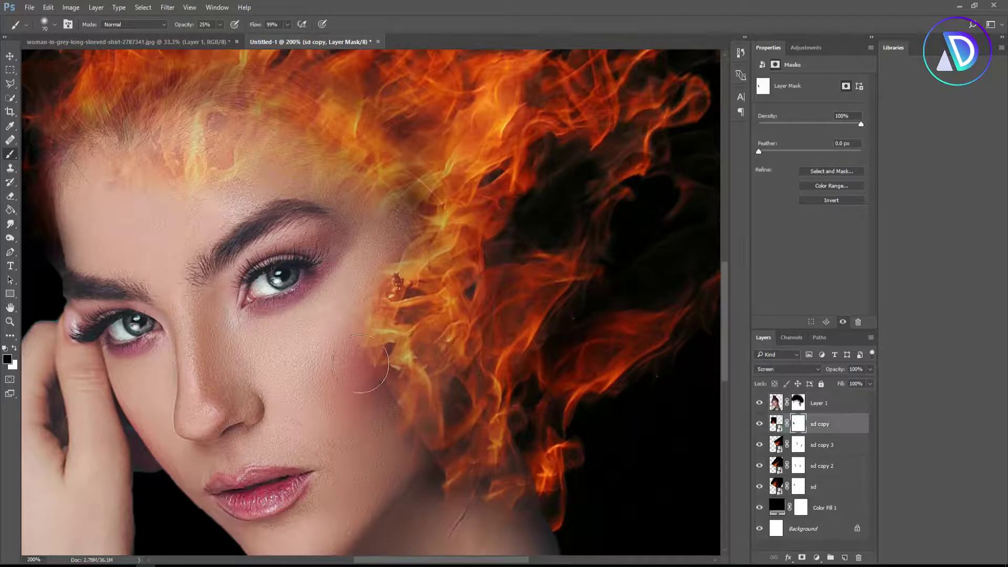
pyautogui.click(800, 449)
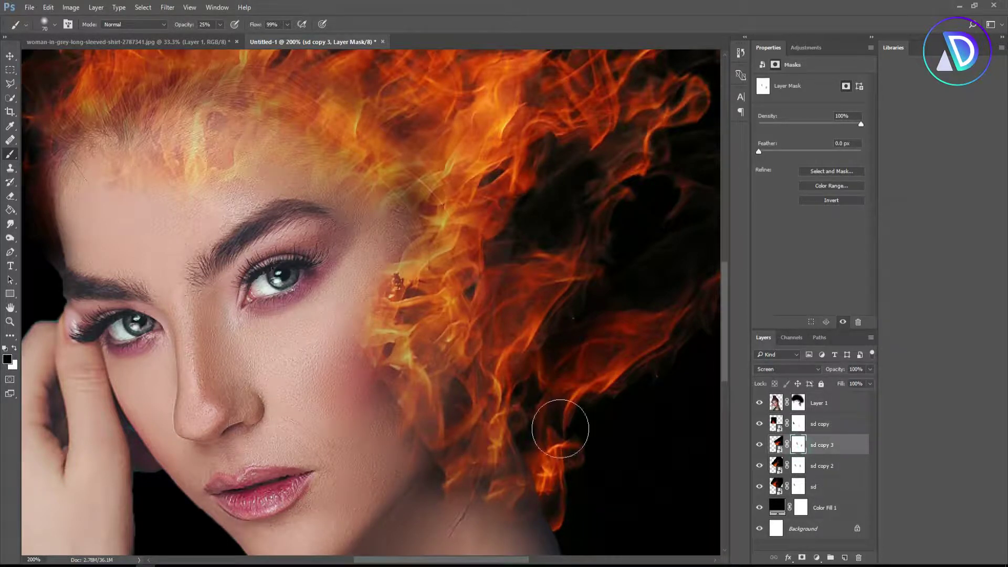
pyautogui.moveTo(388, 379); pyautogui.dragTo(498, 515)
pyautogui.moveTo(376, 359); pyautogui.dragTo(462, 522)
pyautogui.moveTo(350, 336); pyautogui.dragTo(435, 482)
pyautogui.moveTo(389, 344); pyautogui.dragTo(479, 514)
pyautogui.moveTo(540, 507); pyautogui.dragTo(518, 445)
# Touch up the sd copy 2 mask beside the cheek and shift that flame layer slightly down and inward
pyautogui.click(799, 466)
pyautogui.moveTo(383, 333)
pyautogui.mouseDown()
pyautogui.moveTo(430, 464)
pyautogui.moveTo(373, 314)
pyautogui.moveTo(399, 381)
pyautogui.moveTo(414, 358)
pyautogui.mouseUp()
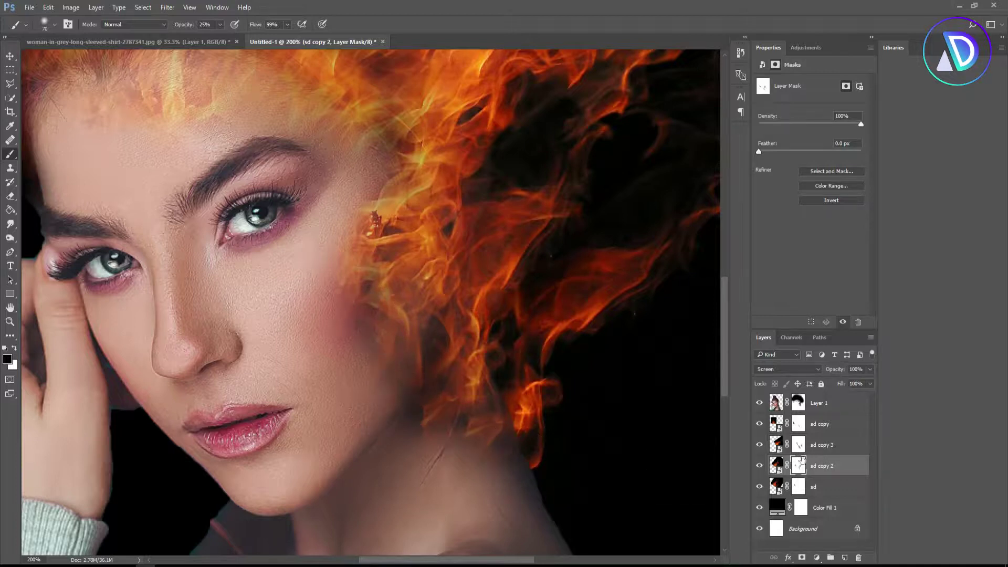
pyautogui.press('v')
pyautogui.moveTo(573, 284); pyautogui.dragTo(555, 331)
# Blend the cheek and jaw edge further into the flames on the woman's layer mask
pyautogui.click(815, 449)
pyautogui.click(785, 405)
pyautogui.press('b')
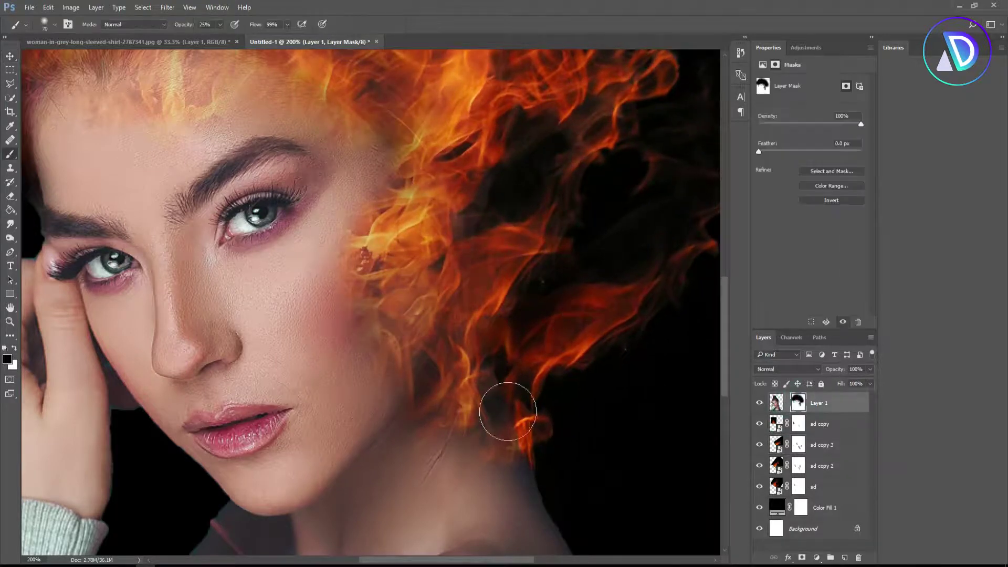
pyautogui.moveTo(367, 324); pyautogui.dragTo(390, 402)
pyautogui.press('x')
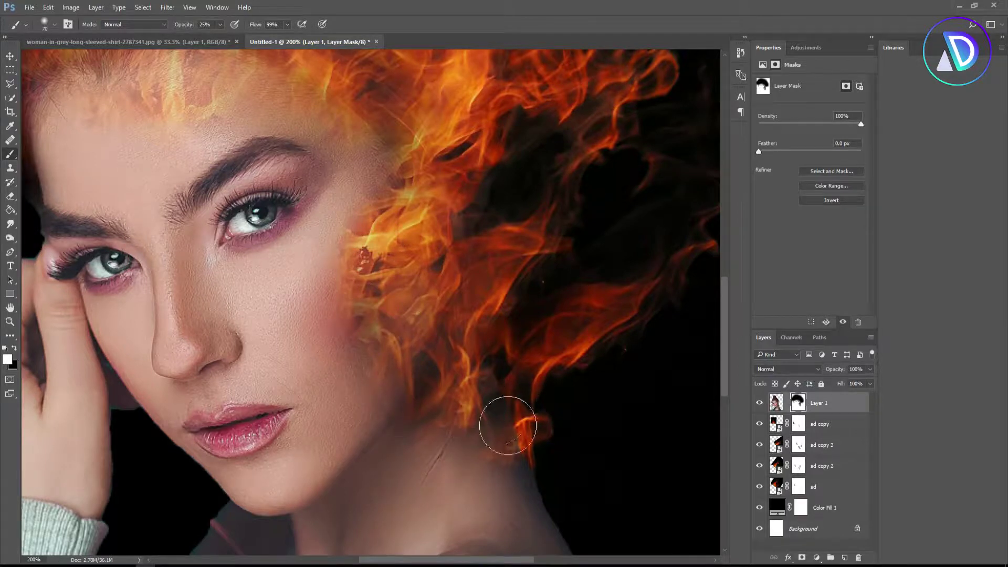
pyautogui.press('z')
pyautogui.keyDown('alt'); pyautogui.click(423, 235); pyautogui.keyUp('alt')
pyautogui.keyDown('alt'); pyautogui.click(413, 225); pyautogui.keyUp('alt')
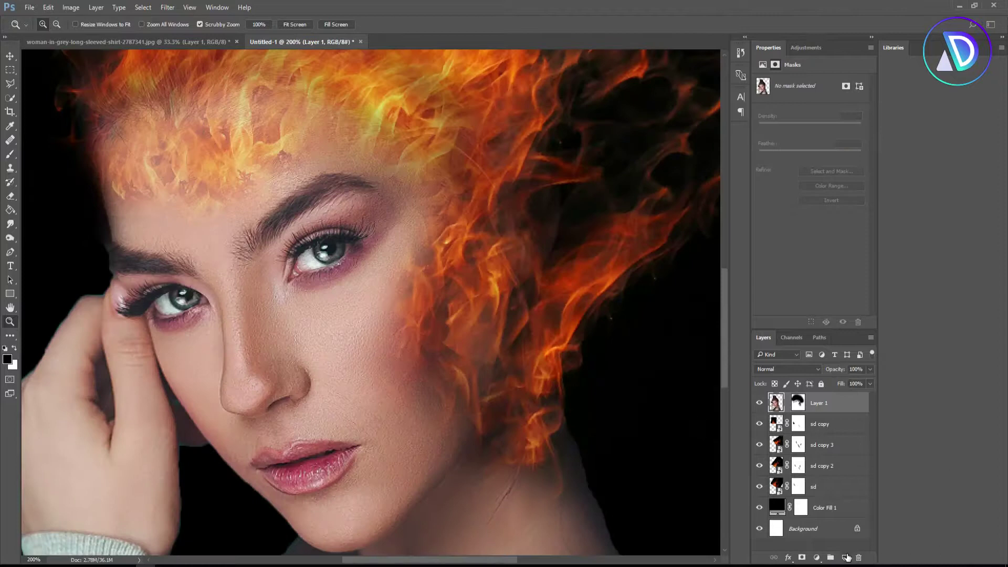
# Add a new layer above the woman and set the foreground colour to a bright orange
pyautogui.click(845, 557)
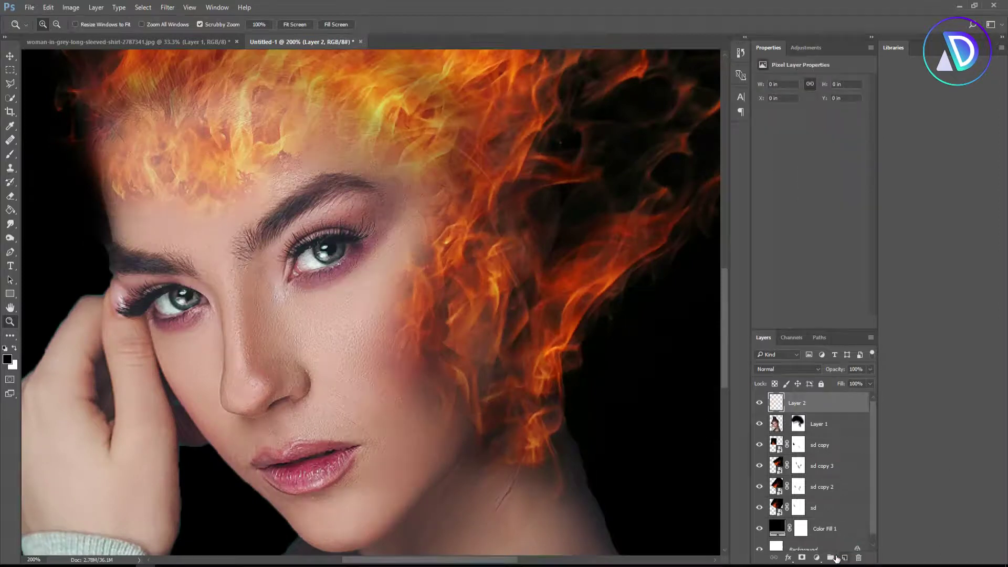
pyautogui.click(14, 154)
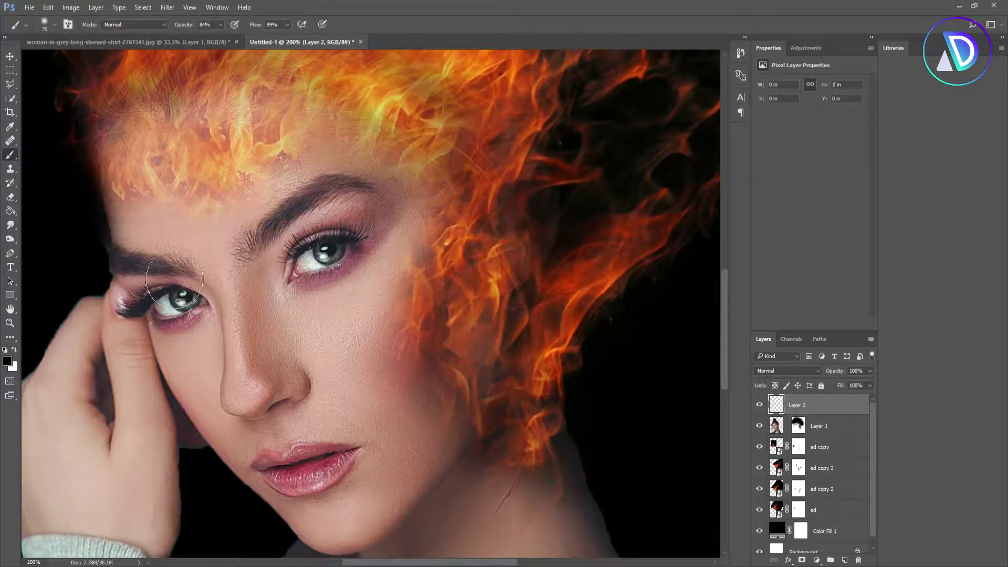
pyautogui.moveTo(352, 153); pyautogui.dragTo(331, 322)
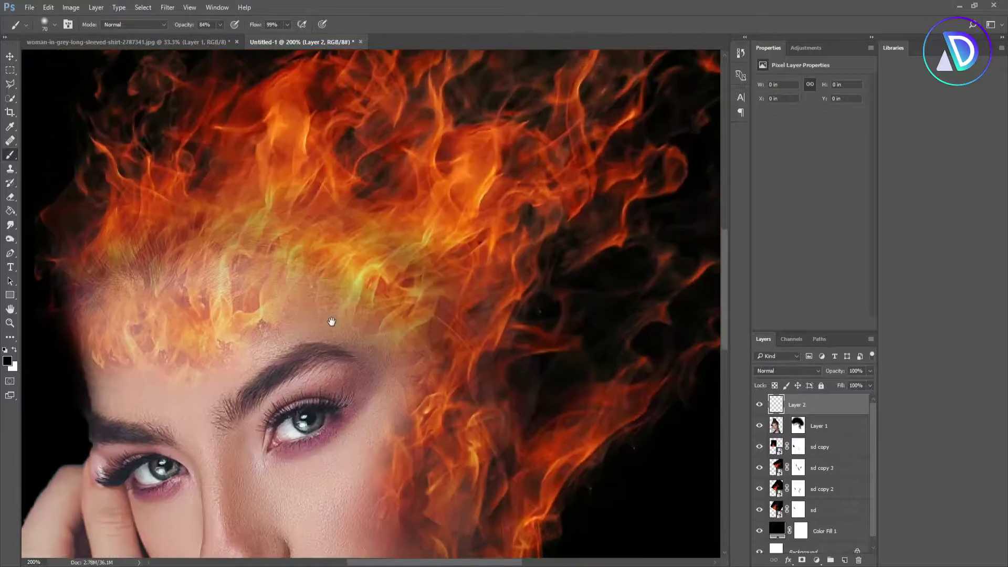
pyautogui.click(8, 361)
pyautogui.click(380, 237)
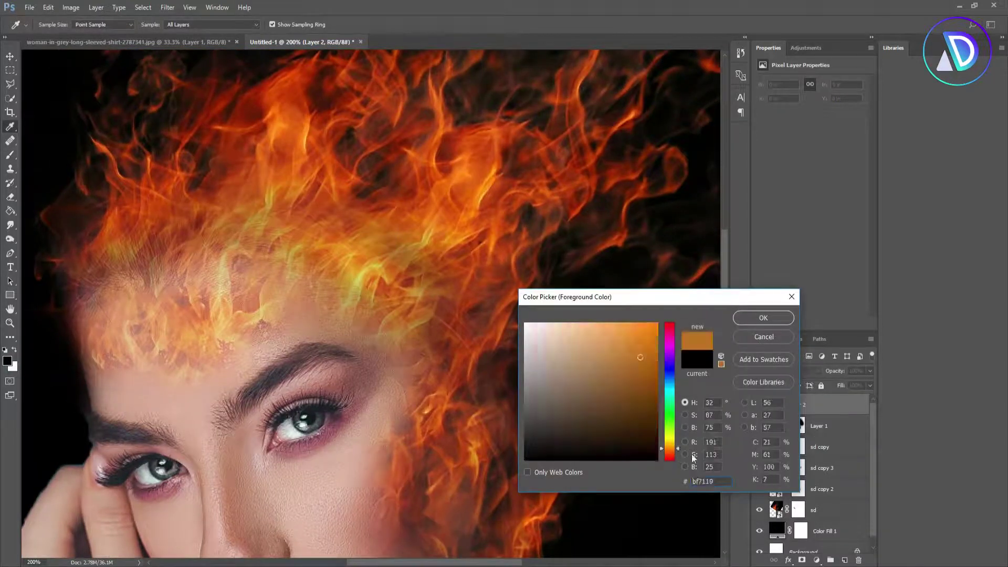
pyautogui.moveTo(677, 450); pyautogui.dragTo(678, 452)
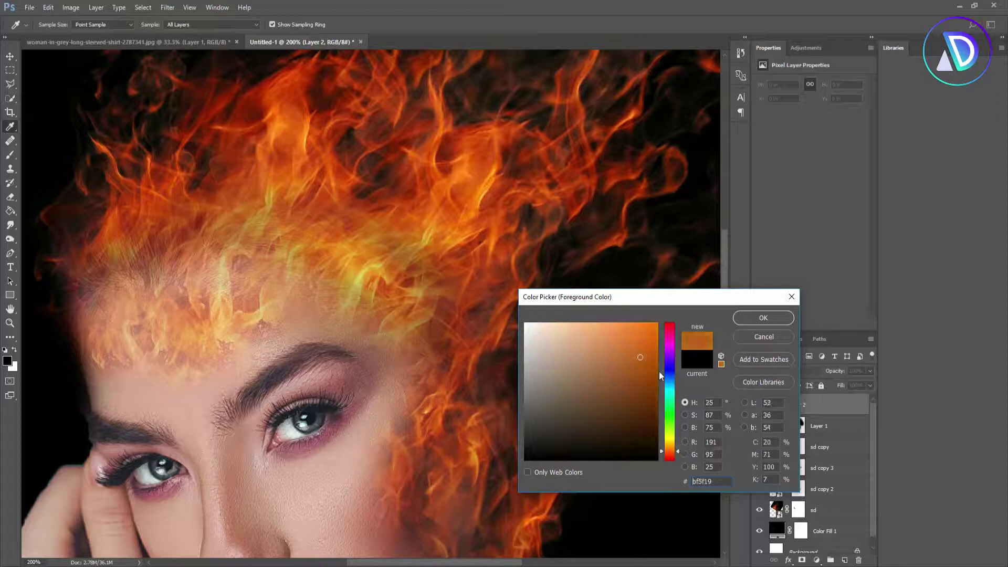
pyautogui.click(762, 318)
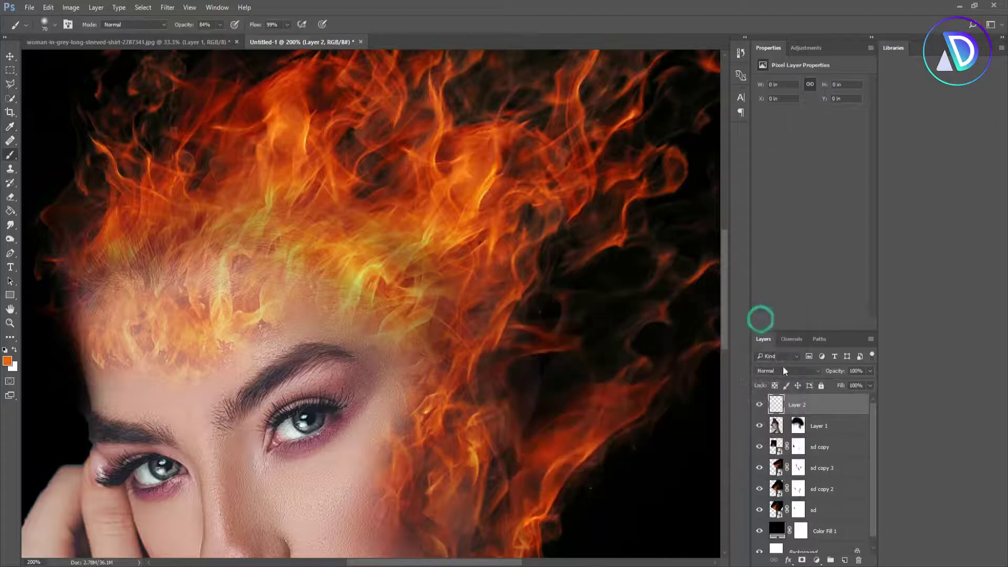
# Set the new layer to Overlay and paint the eye on the flame side orange with a soft 15 px brush
pyautogui.click(818, 371)
pyautogui.click(764, 258)
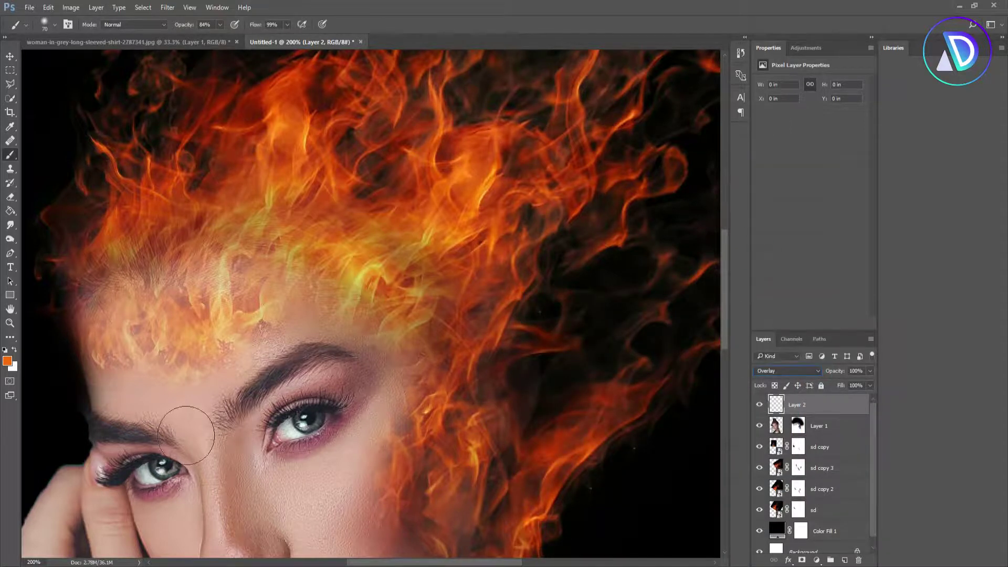
pyautogui.rightClick(318, 404)
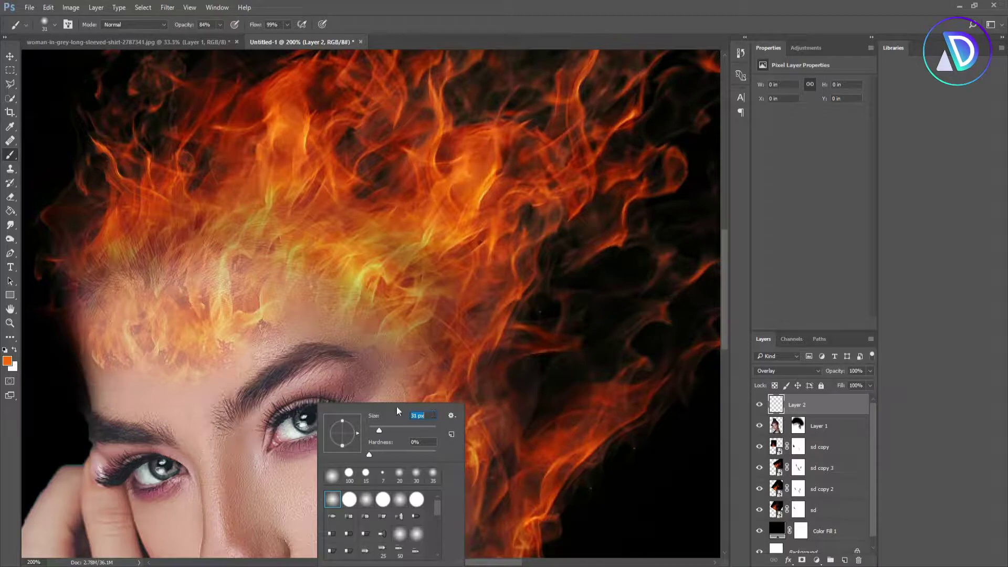
pyautogui.press('Return')
pyautogui.click(297, 428)
pyautogui.moveTo(285, 433); pyautogui.dragTo(298, 425)
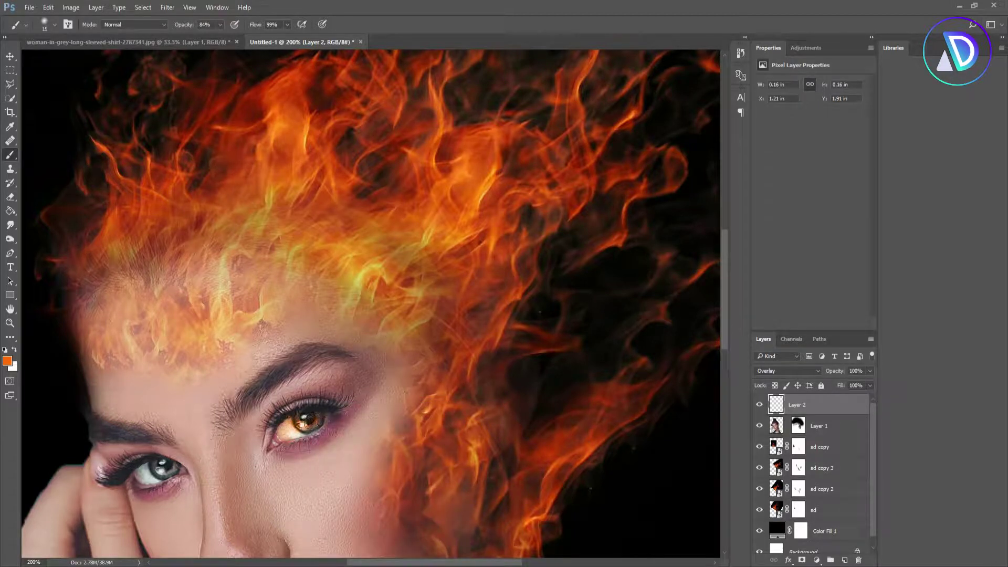
pyautogui.moveTo(280, 440); pyautogui.dragTo(279, 441)
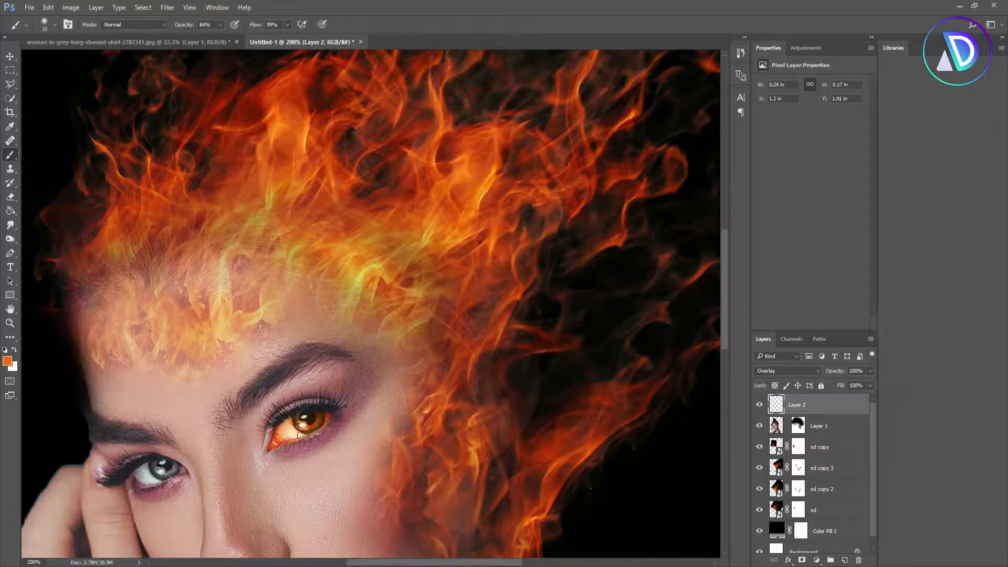
# Paint the eye beside the hand orange on the same Overlay layer using a smaller brush
pyautogui.moveTo(174, 460); pyautogui.dragTo(248, 463)
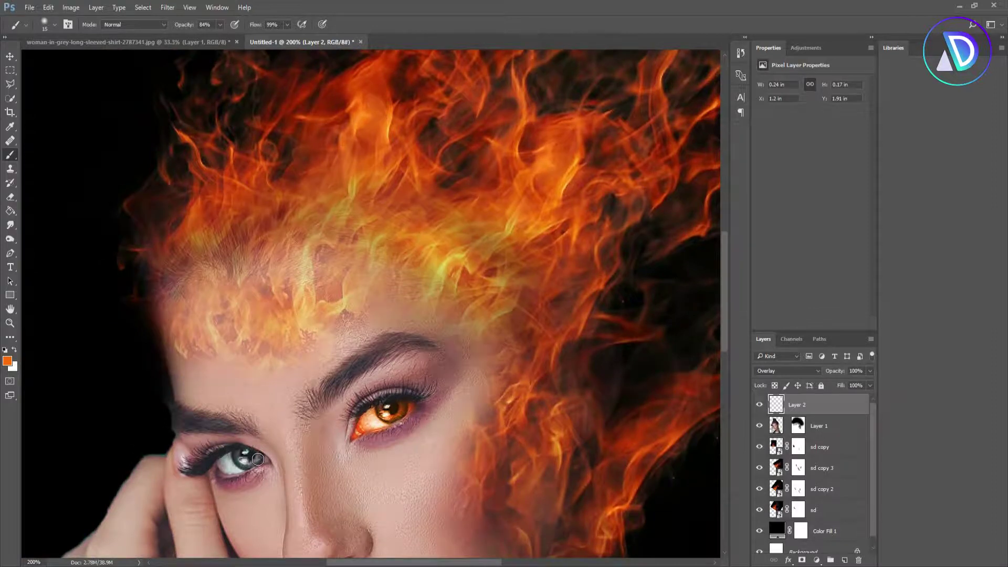
pyautogui.press('z')
pyautogui.click(261, 461)
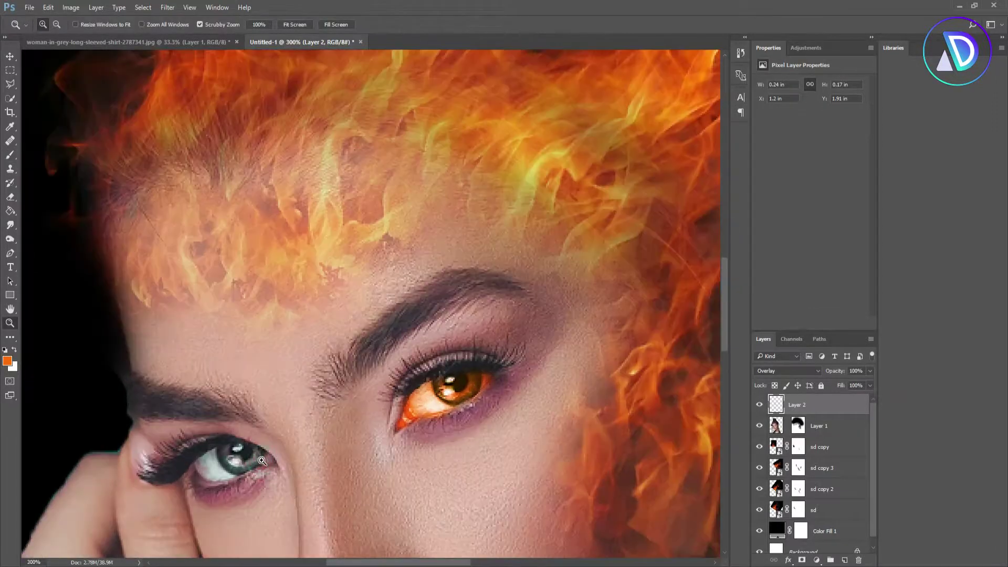
pyautogui.press('b')
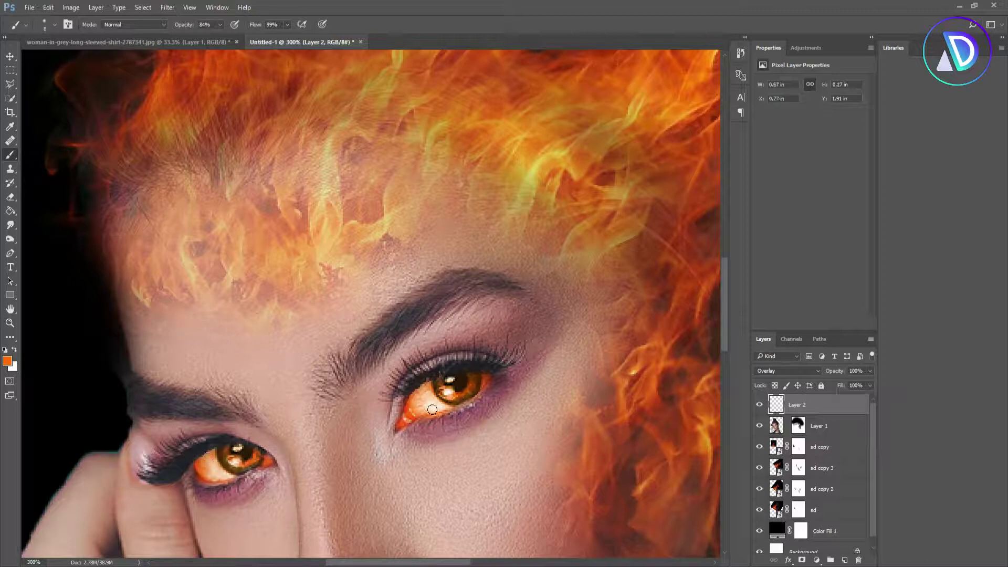
# Duplicate the orange eye layer and set the copy's opacity to 66%
pyautogui.press('z')
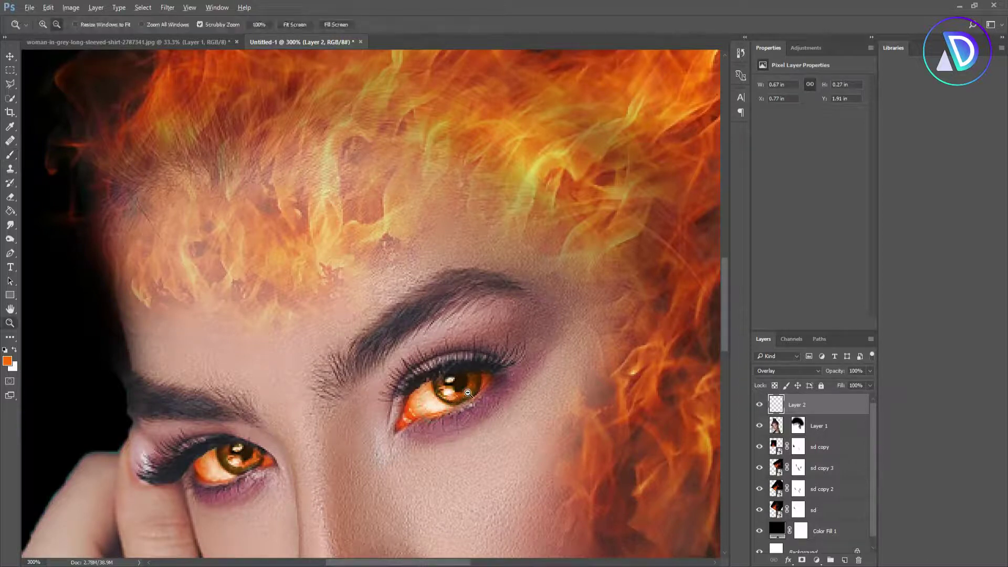
pyautogui.keyDown('alt'); pyautogui.click(467, 393); pyautogui.keyUp('alt')
pyautogui.keyDown('alt'); pyautogui.click(467, 392); pyautogui.keyUp('alt')
pyautogui.moveTo(782, 405); pyautogui.dragTo(845, 563)
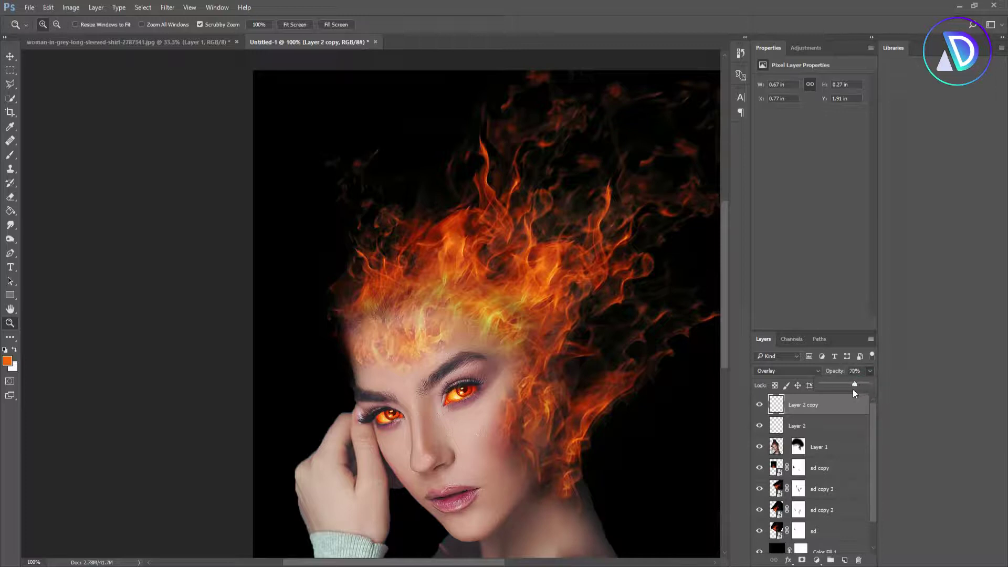
pyautogui.moveTo(850, 391); pyautogui.dragTo(852, 390)
pyautogui.click(868, 371)
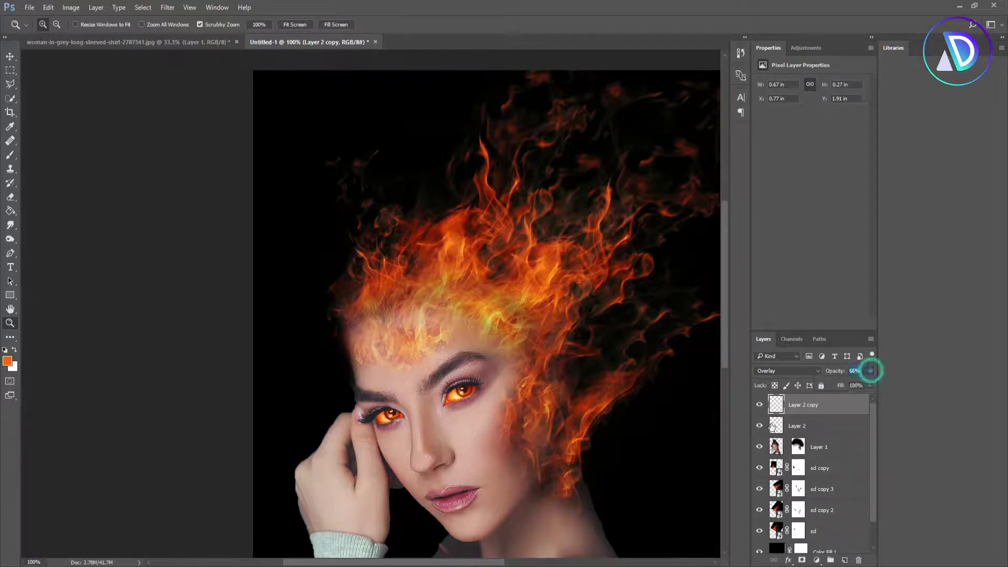
pyautogui.scroll(-1, 840, 489)
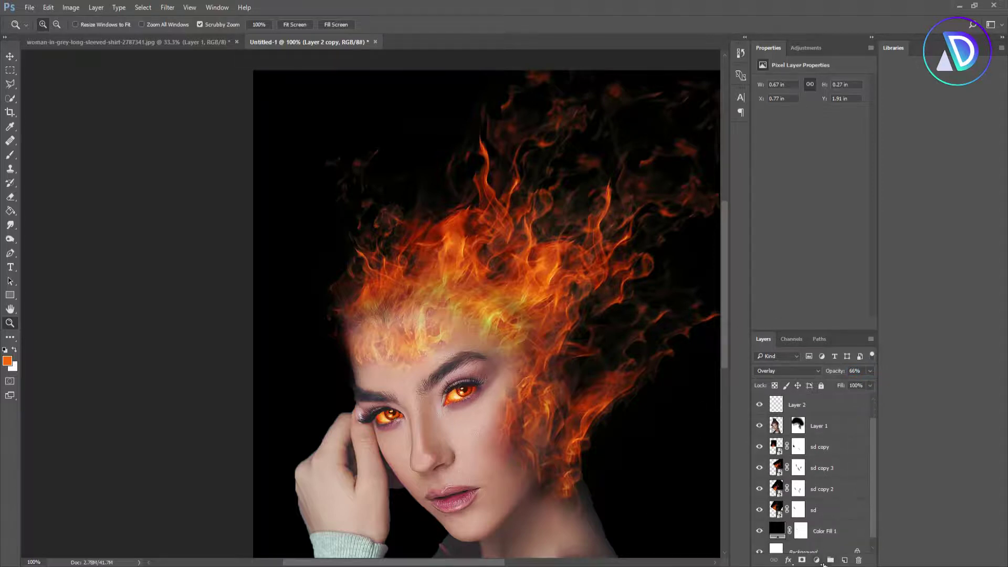
pyautogui.scroll(1, 837, 563)
pyautogui.moveTo(874, 481); pyautogui.dragTo(874, 456)
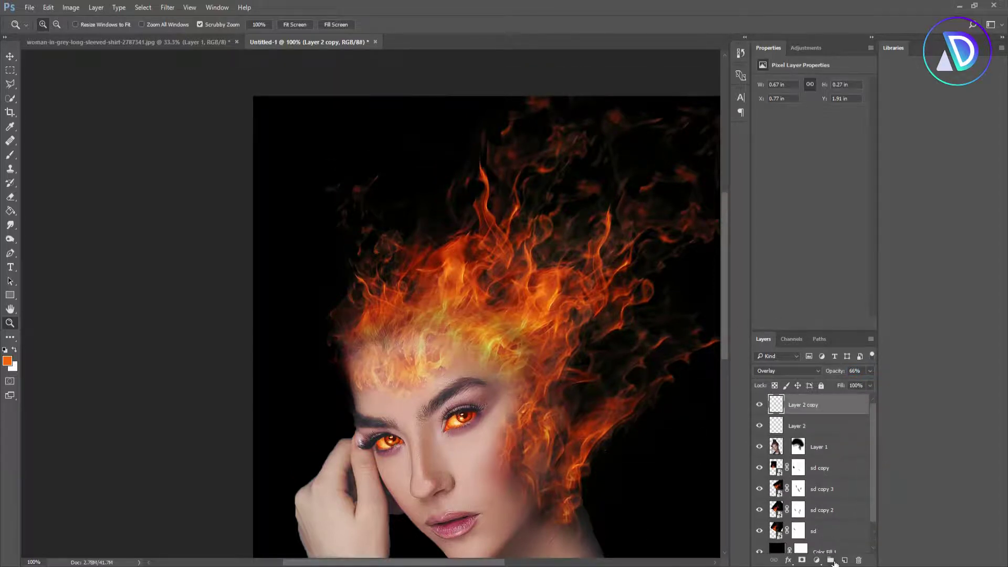
# Add another new layer on top of the stack and set its blend mode to Overlay
pyautogui.click(843, 561)
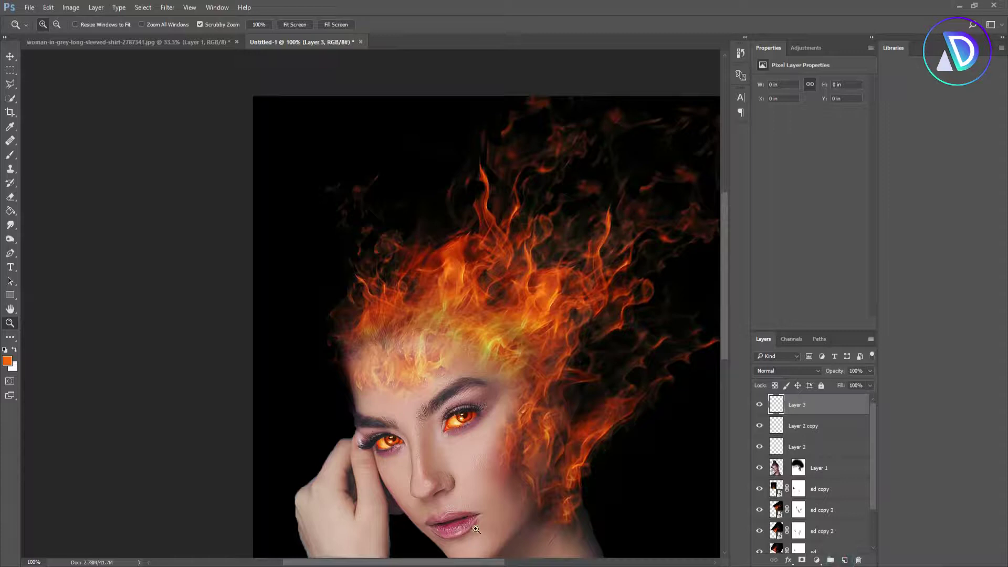
pyautogui.scroll(-3, 476, 529)
pyautogui.click(804, 371)
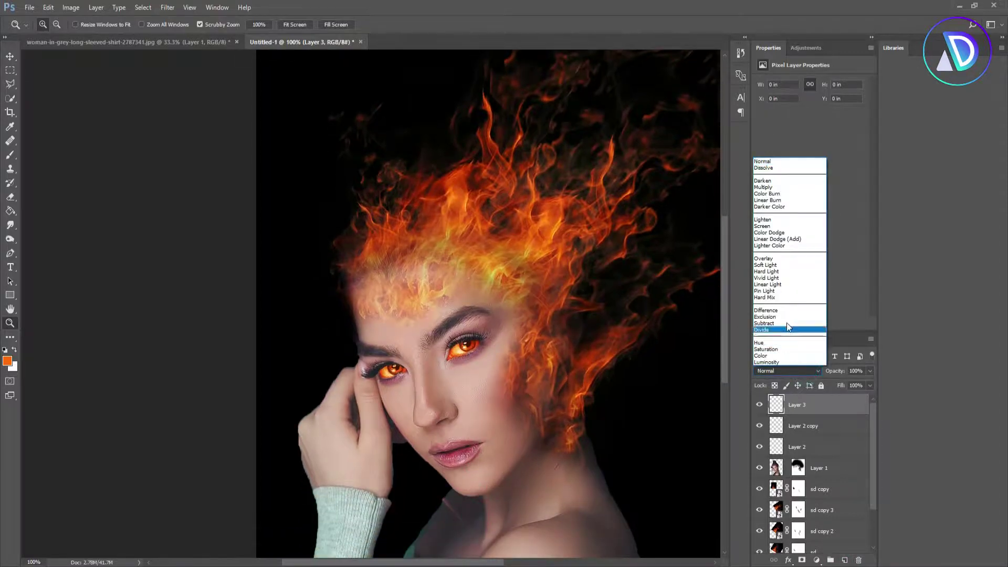
pyautogui.click(763, 259)
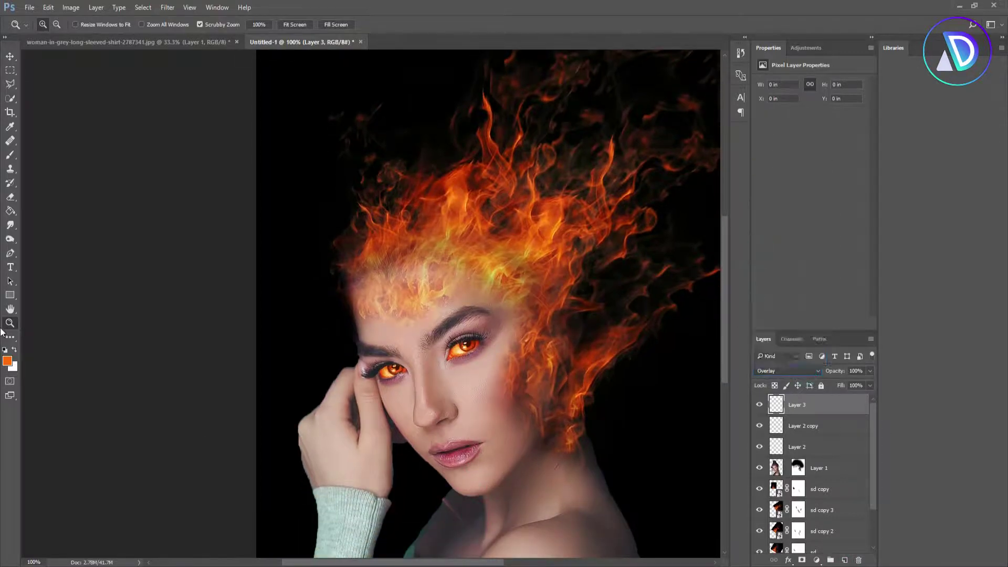
# Paint the upper and lower lips orange on the new Overlay layer, adjusting the brush size to follow their edges
pyautogui.click(11, 156)
pyautogui.click(459, 467)
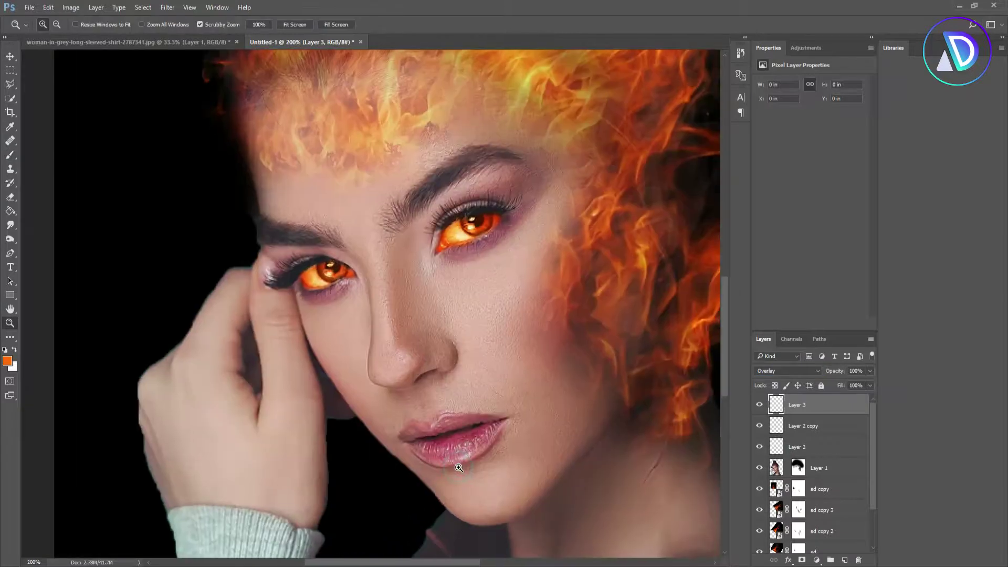
pyautogui.press('b')
pyautogui.moveTo(484, 431)
pyautogui.mouseDown()
pyautogui.moveTo(449, 444)
pyautogui.moveTo(484, 436)
pyautogui.moveTo(453, 451)
pyautogui.moveTo(417, 445)
pyautogui.moveTo(411, 428)
pyautogui.moveTo(500, 420)
pyautogui.moveTo(485, 432)
pyautogui.moveTo(492, 441)
pyautogui.moveTo(467, 455)
pyautogui.moveTo(413, 450)
pyautogui.moveTo(436, 461)
pyautogui.moveTo(437, 436)
pyautogui.moveTo(452, 431)
pyautogui.moveTo(438, 430)
pyautogui.moveTo(486, 426)
pyautogui.moveTo(423, 443)
pyautogui.mouseUp()
pyautogui.press(']')
pyautogui.press(']')
pyautogui.press('[')
pyautogui.press('[')
pyautogui.press('[')
pyautogui.press(']')
pyautogui.press('[')
pyautogui.press('[')
pyautogui.click(410, 443)
pyautogui.click(401, 437)
pyautogui.click(456, 458)
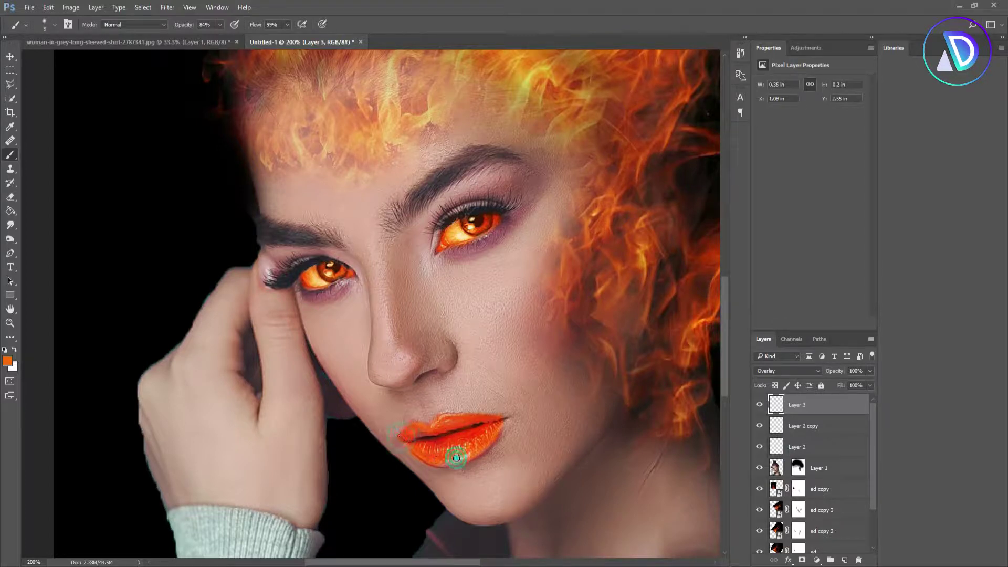
pyautogui.click(418, 432)
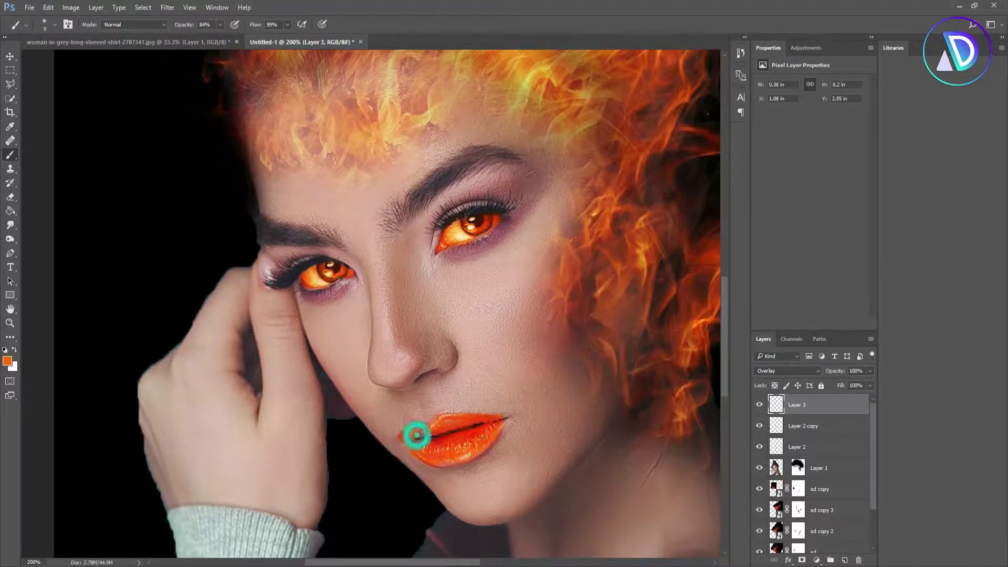
# Reduce the lip colour layer to 66% opacity and 78% fill
pyautogui.click(869, 372)
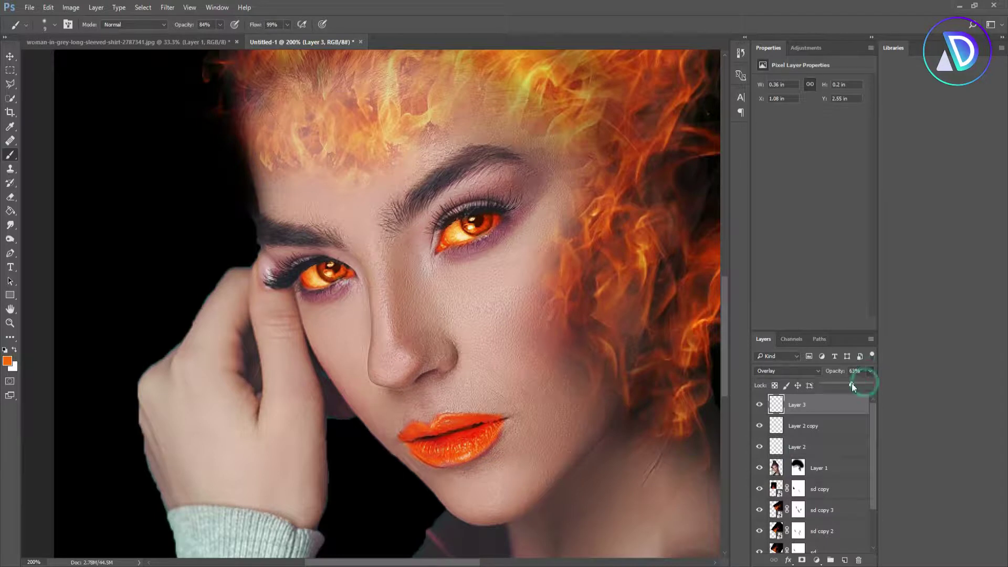
pyautogui.moveTo(855, 386); pyautogui.dragTo(868, 378)
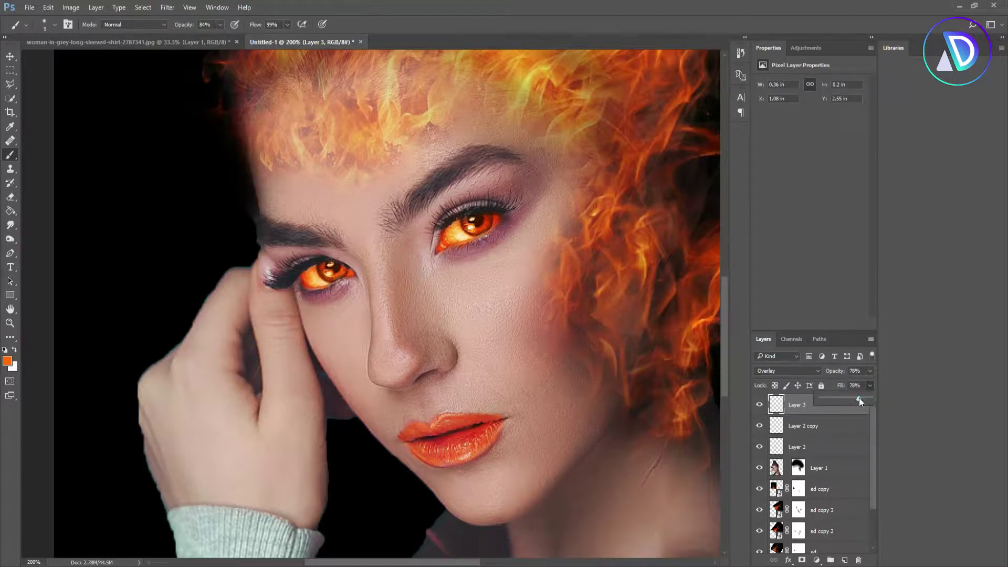
pyautogui.click(870, 371)
pyautogui.click(870, 369)
# Touch up the orange colour along the corners and outer edges of the lips
pyautogui.moveTo(507, 422); pyautogui.dragTo(499, 429)
pyautogui.click(440, 465)
pyautogui.moveTo(407, 427); pyautogui.dragTo(450, 420)
pyautogui.click(507, 423)
pyautogui.click(410, 444)
# Clip the eye colour layer, its copy and the lip colour layer to the woman's portrait layer, Layer 1
pyautogui.press('z')
pyautogui.keyDown('alt'); pyautogui.click(495, 393); pyautogui.keyUp('alt')
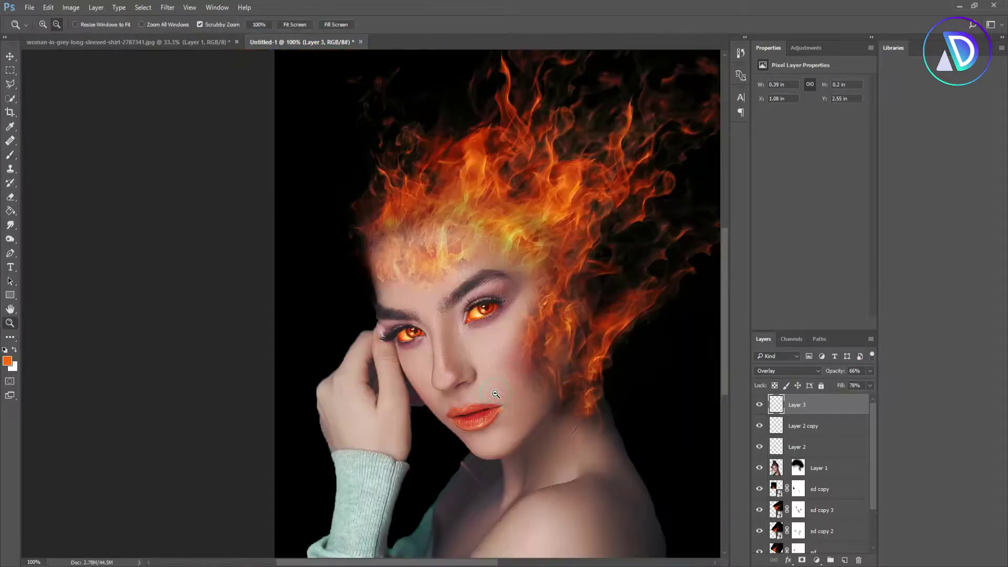
pyautogui.keyDown('alt'); pyautogui.click(495, 394); pyautogui.keyUp('alt')
pyautogui.click(494, 397)
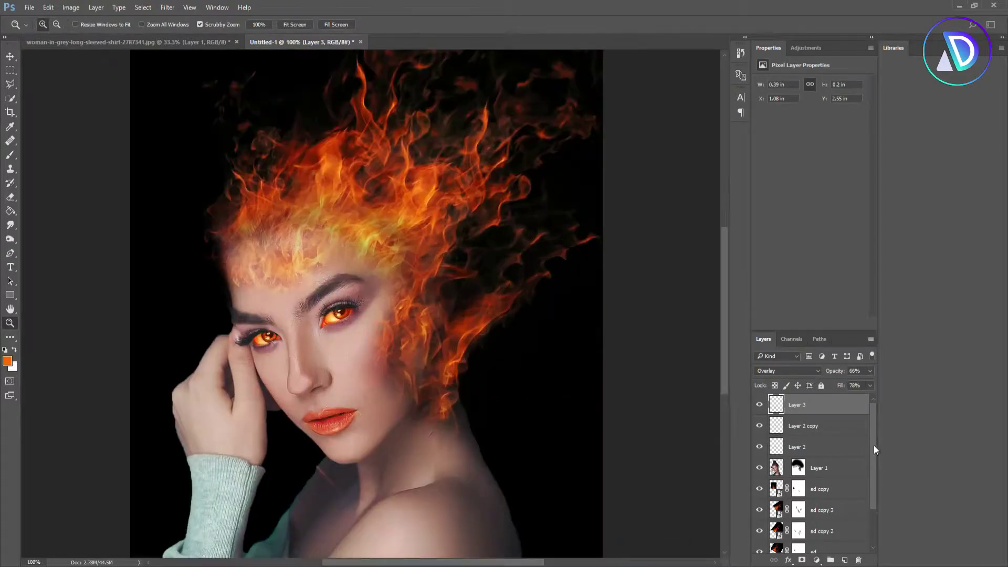
pyautogui.keyDown('alt'); pyautogui.click(777, 456); pyautogui.keyUp('alt')
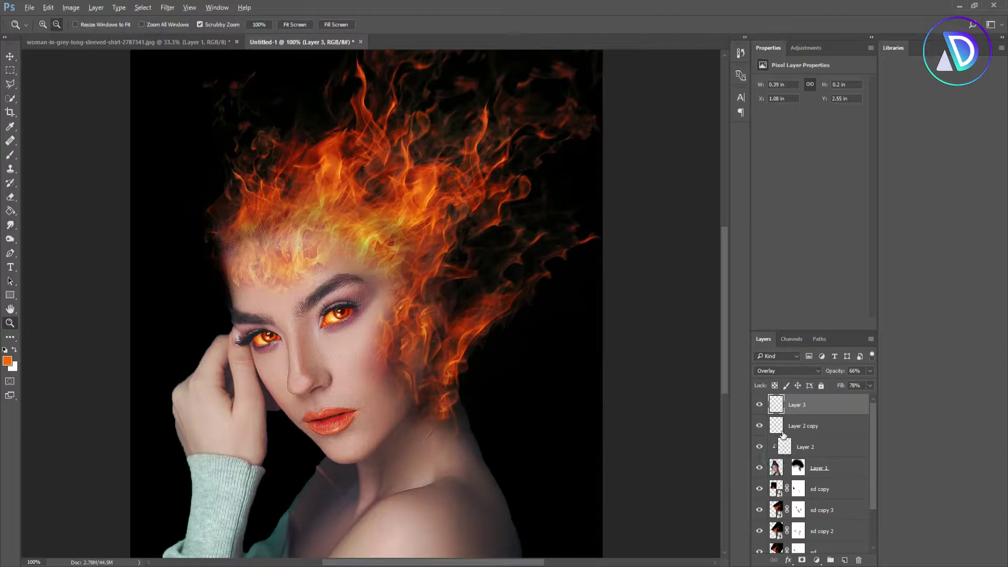
pyautogui.keyDown('alt'); pyautogui.click(779, 436); pyautogui.keyUp('alt')
pyautogui.keyDown('alt'); pyautogui.click(781, 418); pyautogui.keyUp('alt')
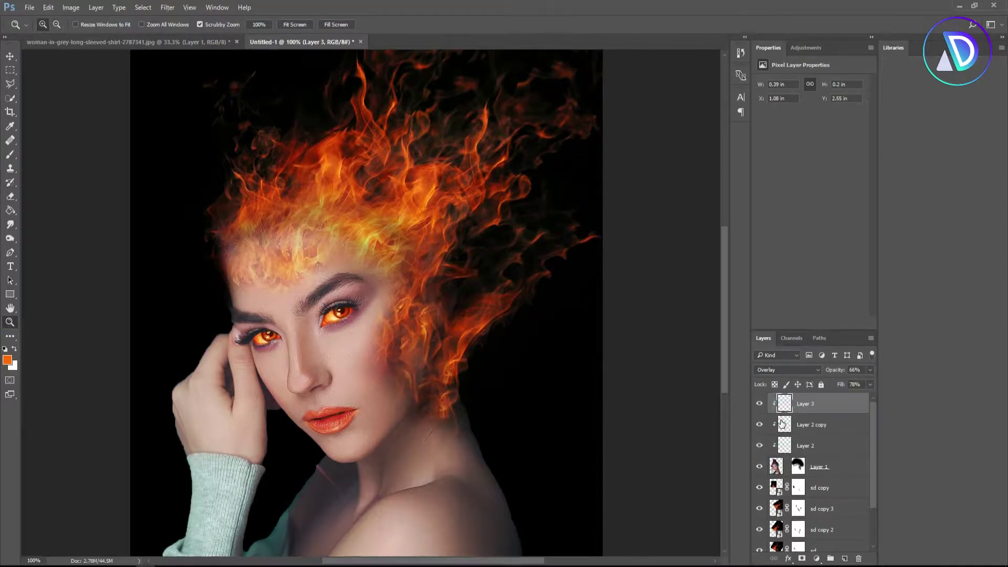
pyautogui.click(844, 558)
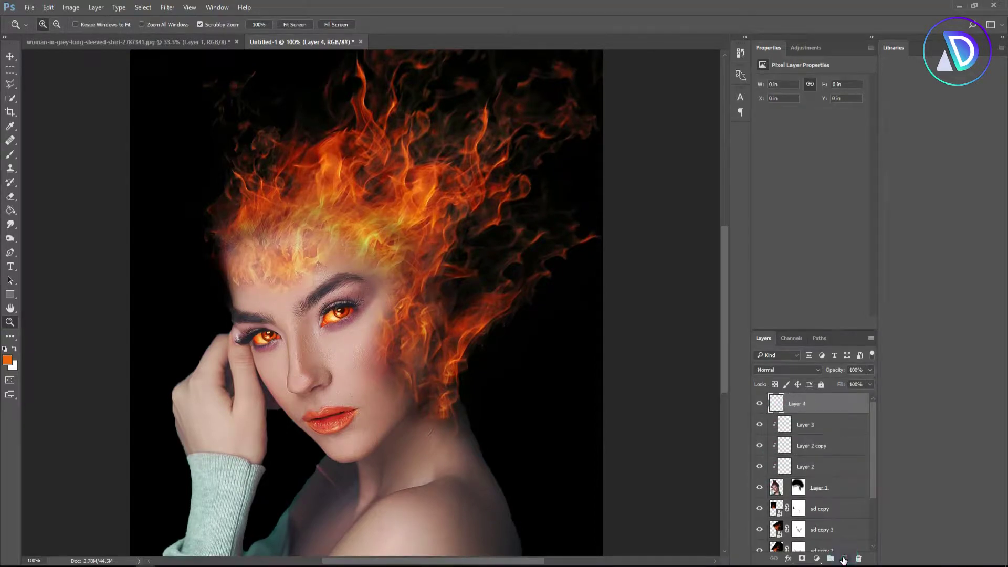
pyautogui.click(859, 558)
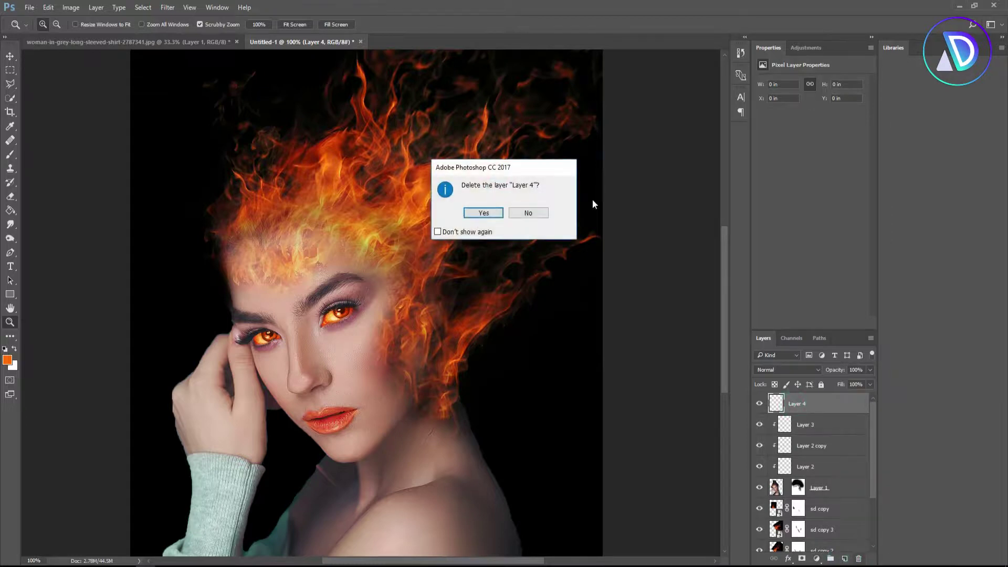
pyautogui.press('Return')
# Add a Color Balance adjustment layer on top with midtones at +24 red and +33 blue
pyautogui.click(816, 559)
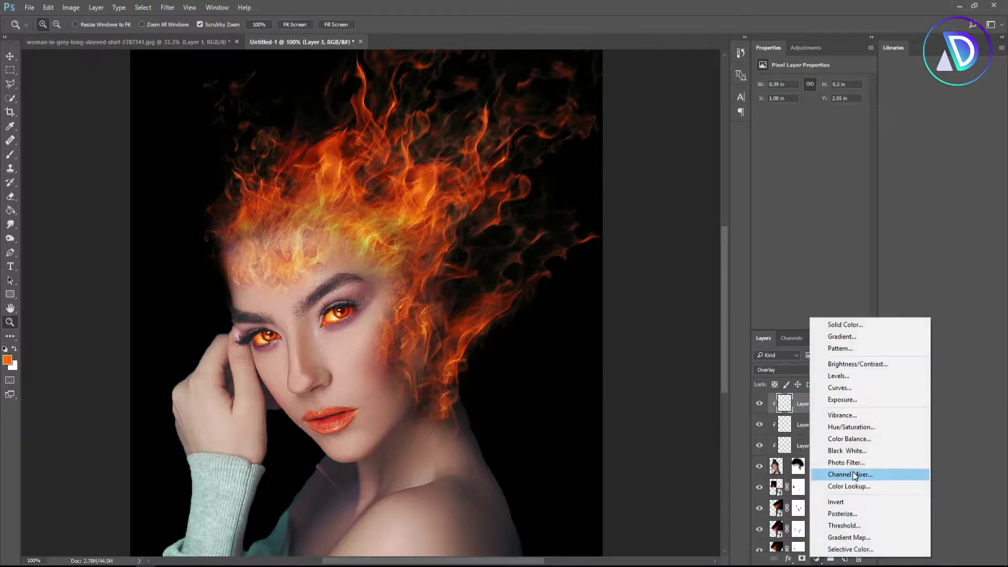
pyautogui.click(849, 438)
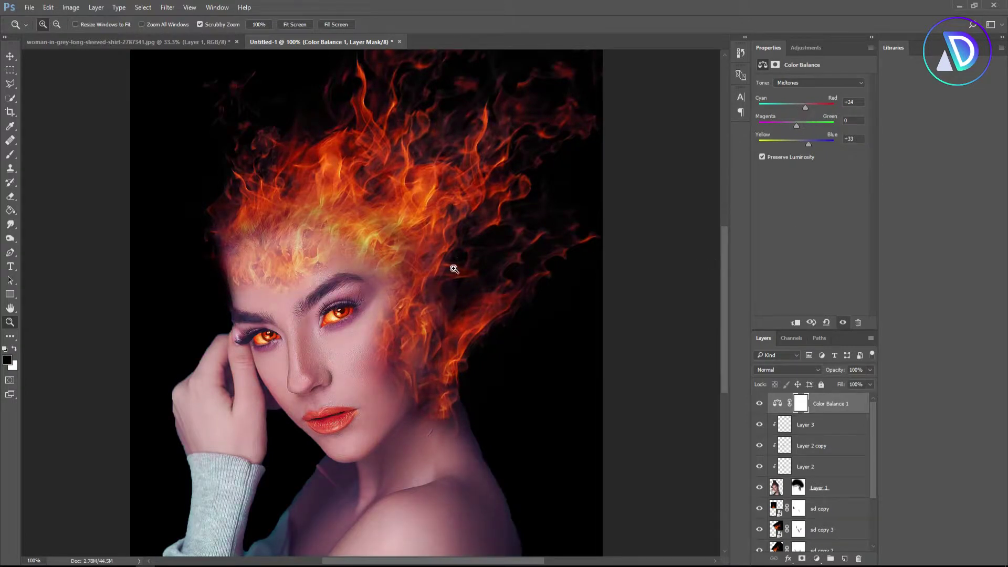
pyautogui.keyDown('alt'); pyautogui.click(434, 258); pyautogui.keyUp('alt')
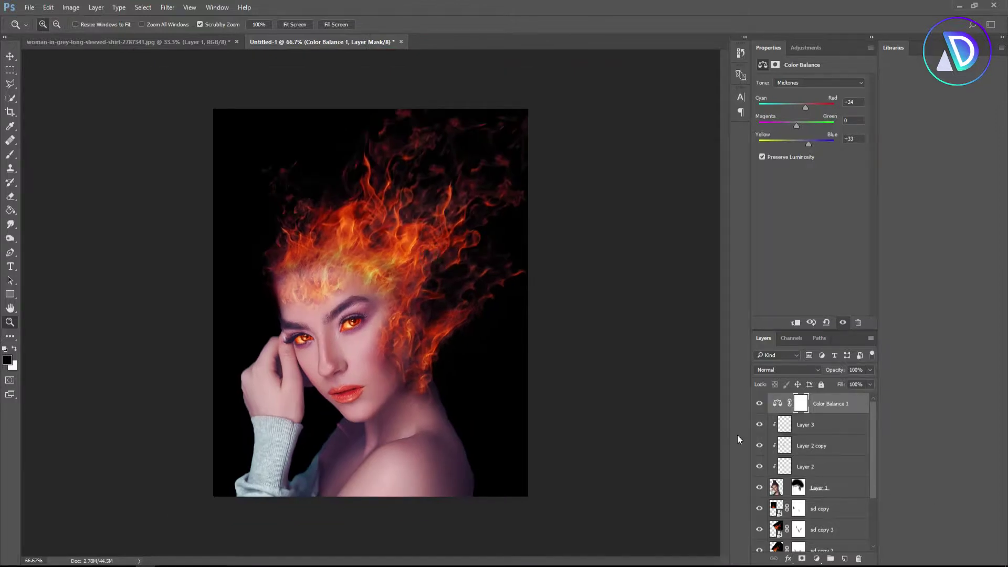
# Stamp all visible layers into a new merged layer on top and duplicate that layer
pyautogui.hotkey('ctrl', 'shift', 'alt', 'e')
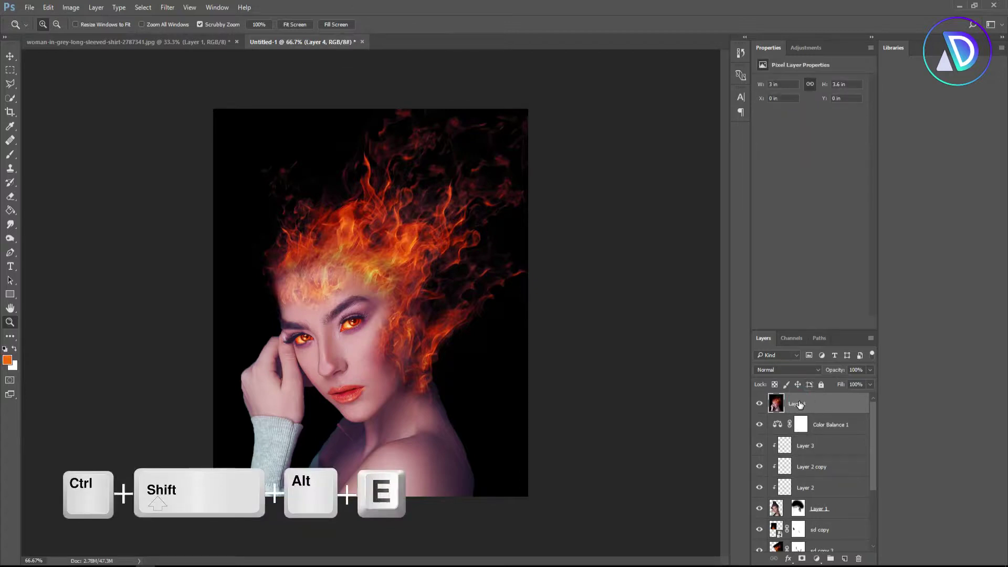
pyautogui.hotkey('ctrl', 'j')
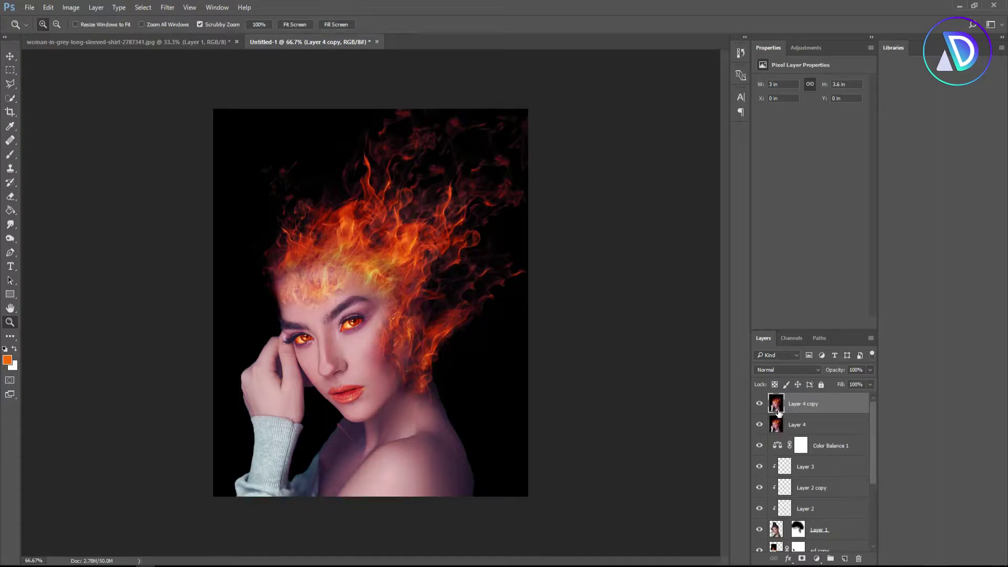
# Start the Camera Raw filter on the duplicated merged layer and set its sharpening amount to 69
pyautogui.click(169, 11)
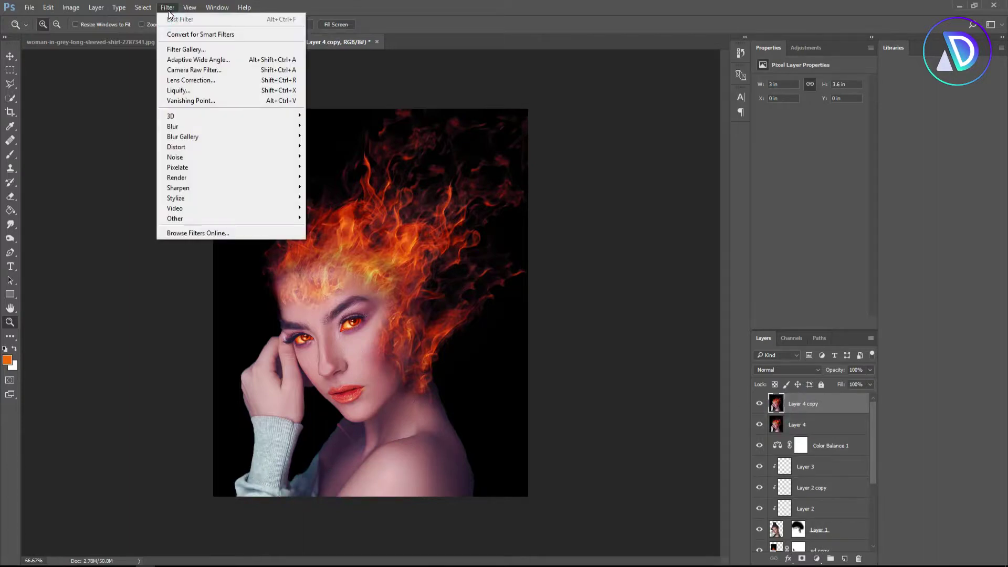
pyautogui.click(191, 70)
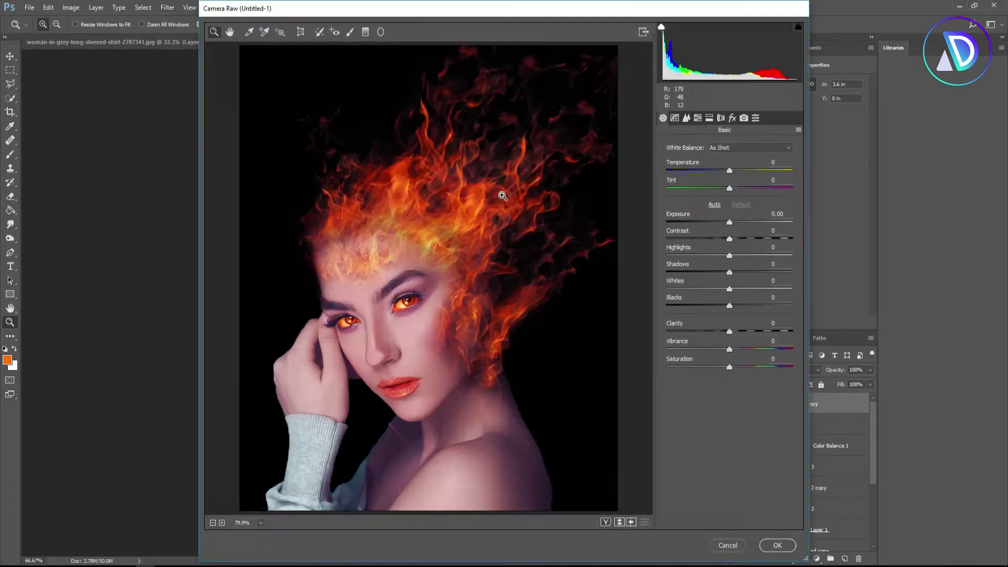
pyautogui.click(686, 118)
pyautogui.moveTo(686, 163); pyautogui.dragTo(727, 176)
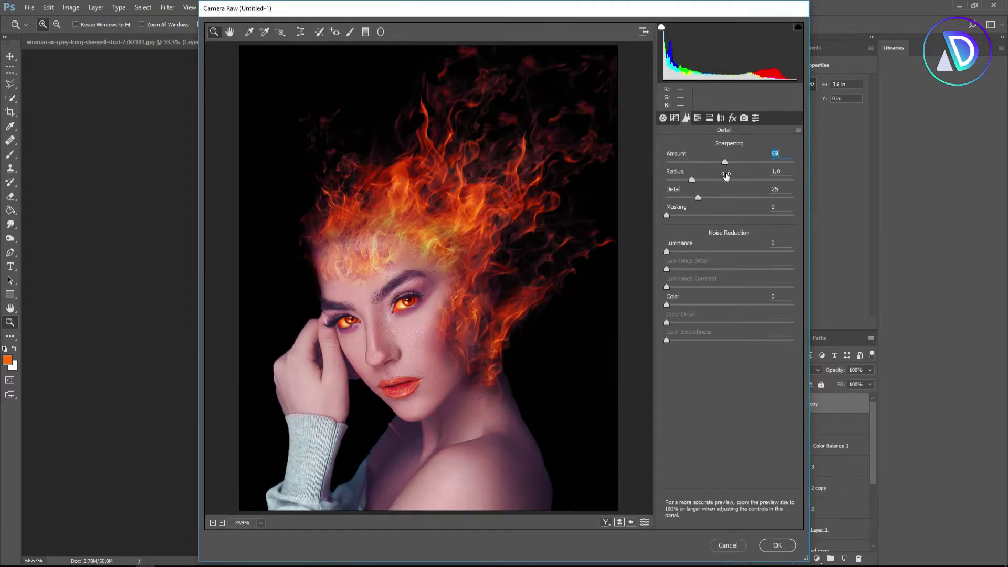
# Split-tone the image with highlights at hue 21, saturation 10 and faintly saturated shadows at hue 207, and apply the Camera Raw filter
pyautogui.click(697, 118)
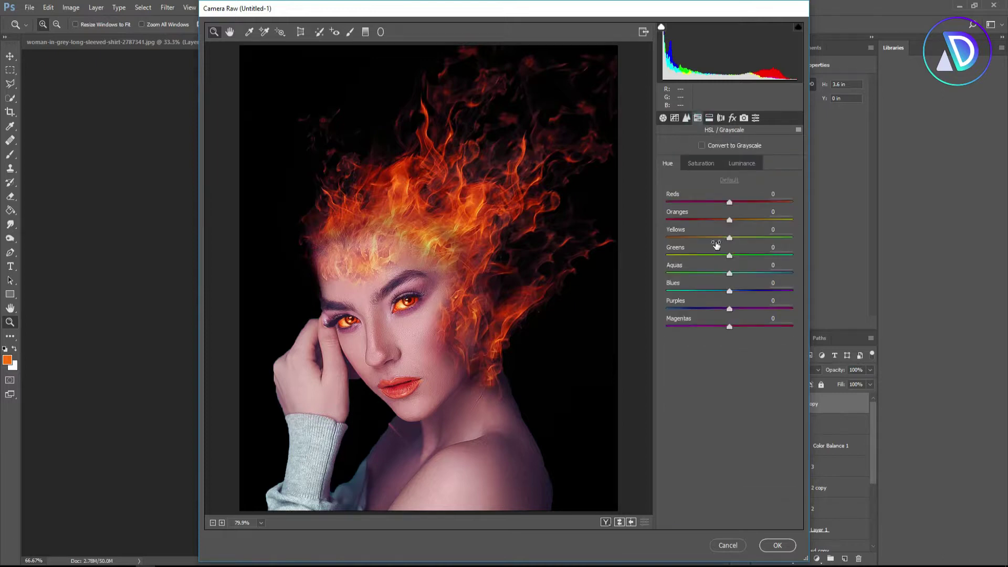
pyautogui.click(710, 117)
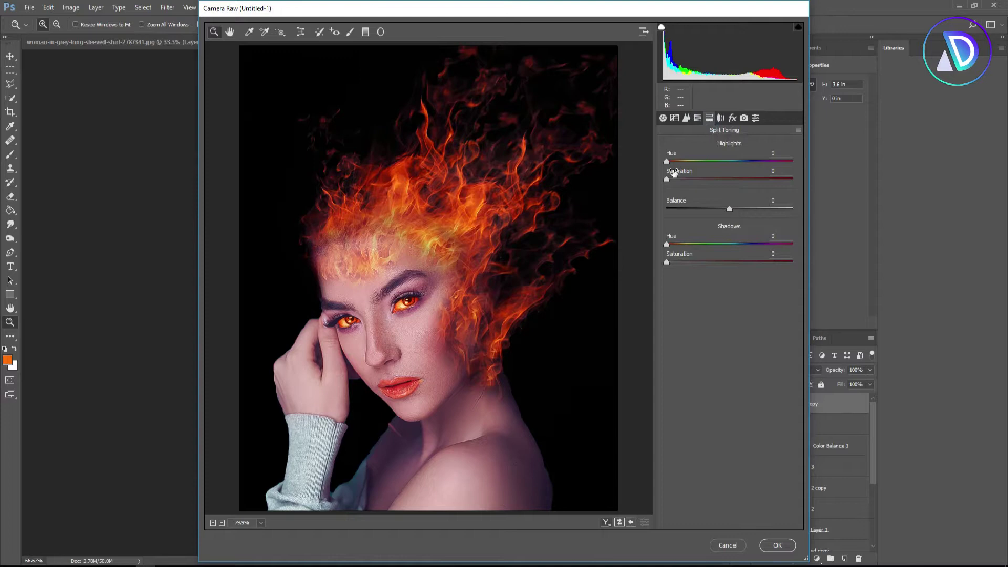
pyautogui.moveTo(668, 162); pyautogui.dragTo(677, 164)
pyautogui.moveTo(667, 180); pyautogui.dragTo(679, 181)
pyautogui.moveTo(669, 244); pyautogui.dragTo(742, 259)
pyautogui.moveTo(667, 262); pyautogui.dragTo(680, 262)
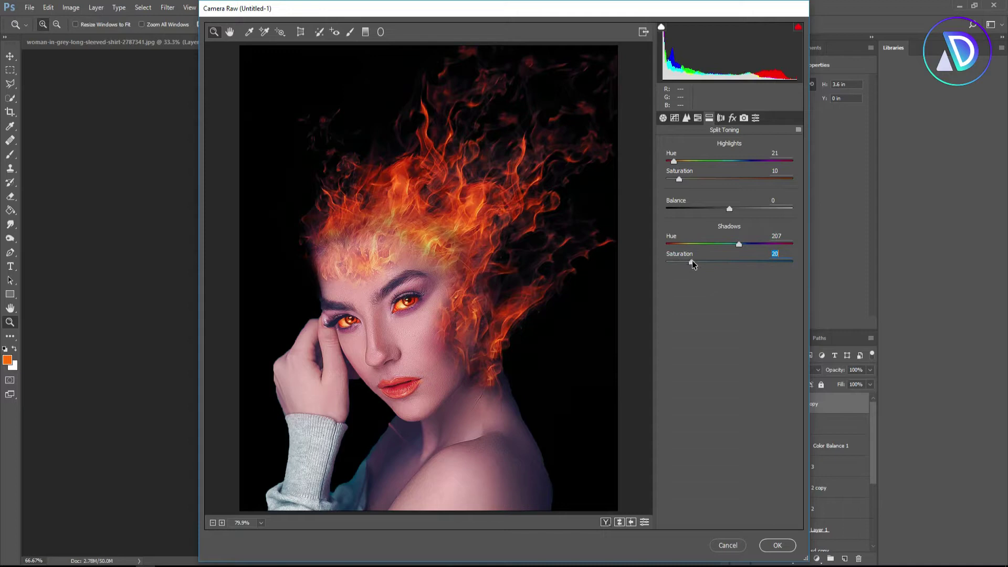
pyautogui.moveTo(688, 260); pyautogui.dragTo(686, 262)
pyautogui.click(662, 118)
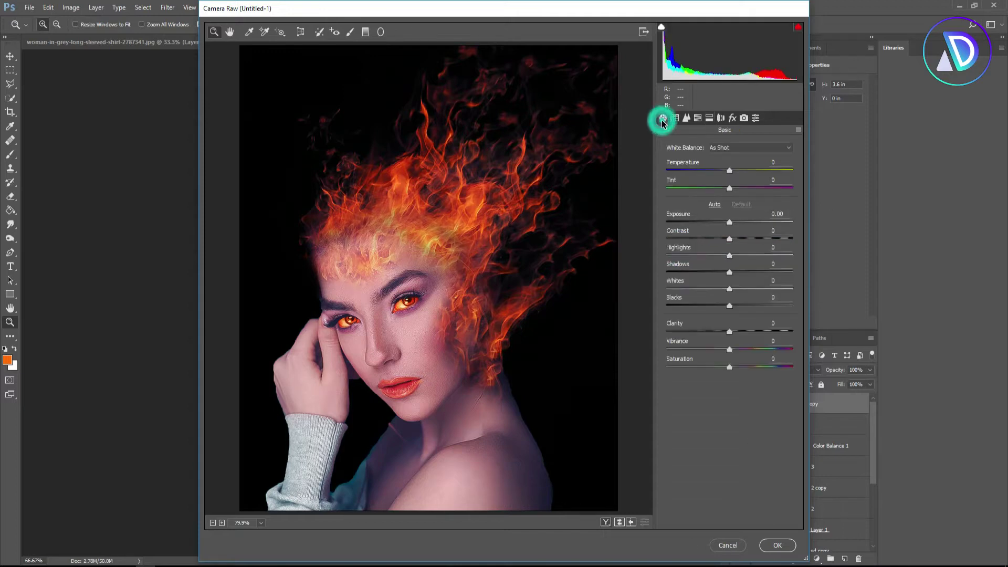
pyautogui.click(773, 545)
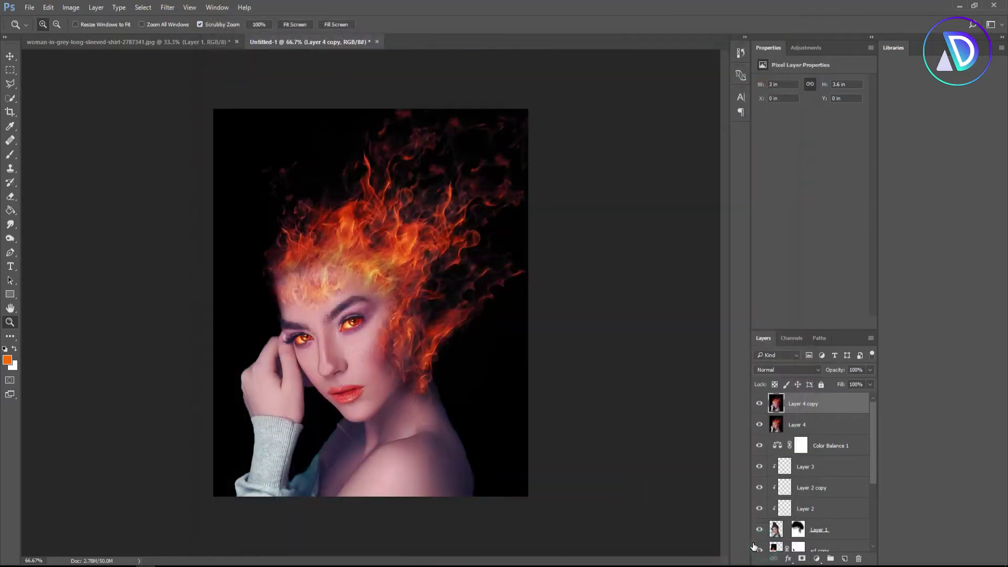
# Add a Photo Filter adjustment layer on top using Warming Filter (85) at 11% density
pyautogui.moveTo(873, 455); pyautogui.dragTo(873, 490)
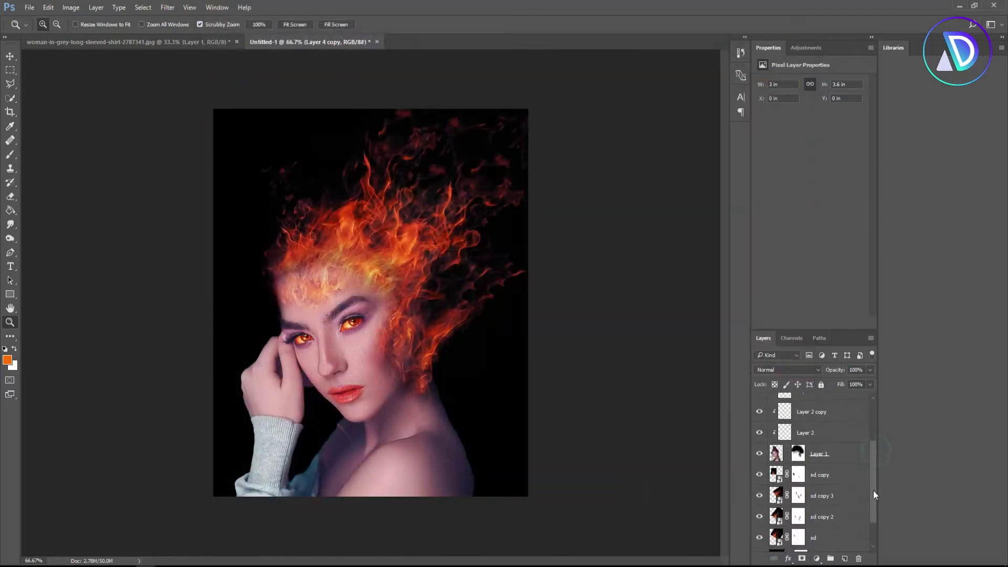
pyautogui.click(816, 558)
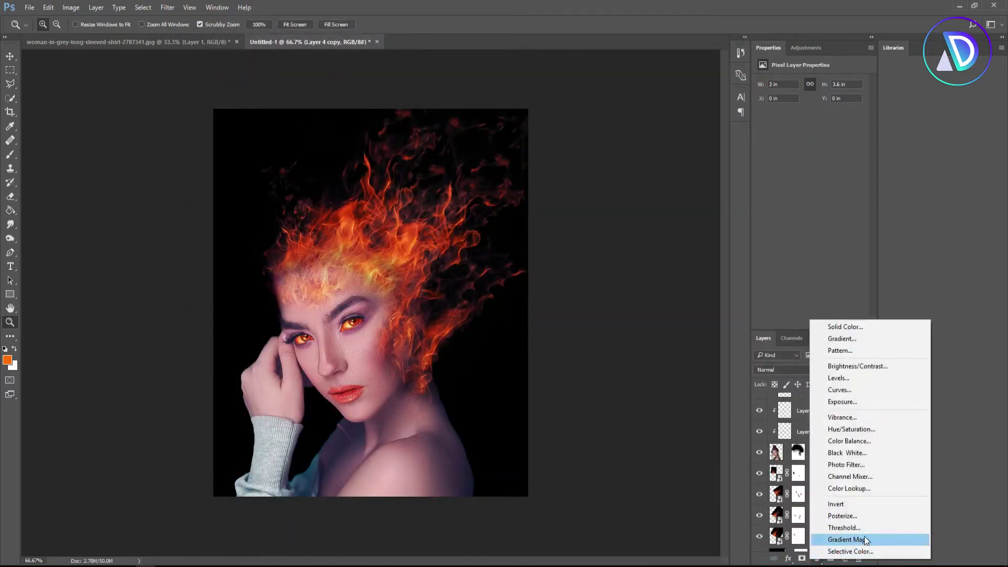
pyautogui.click(868, 465)
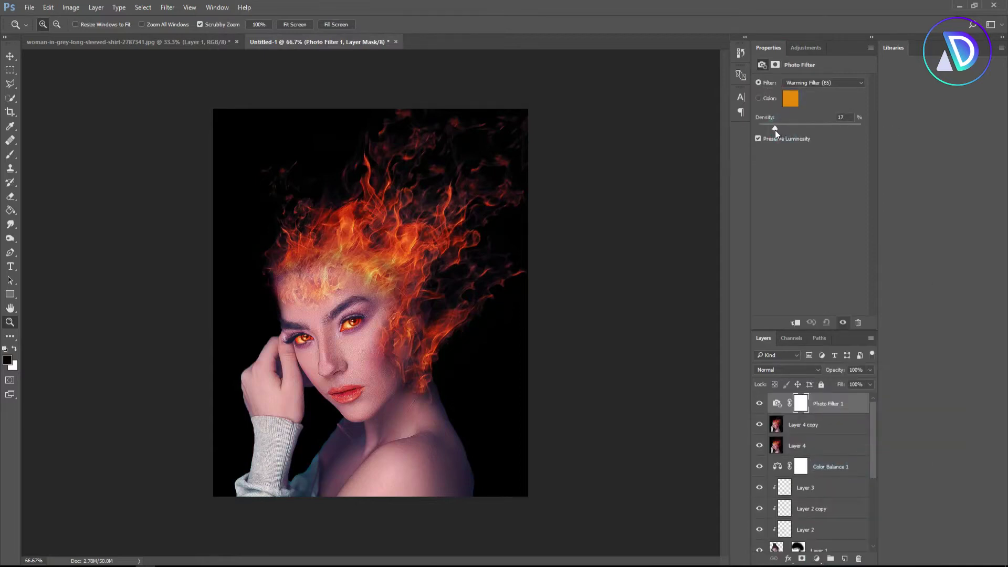
pyautogui.moveTo(770, 132); pyautogui.dragTo(769, 133)
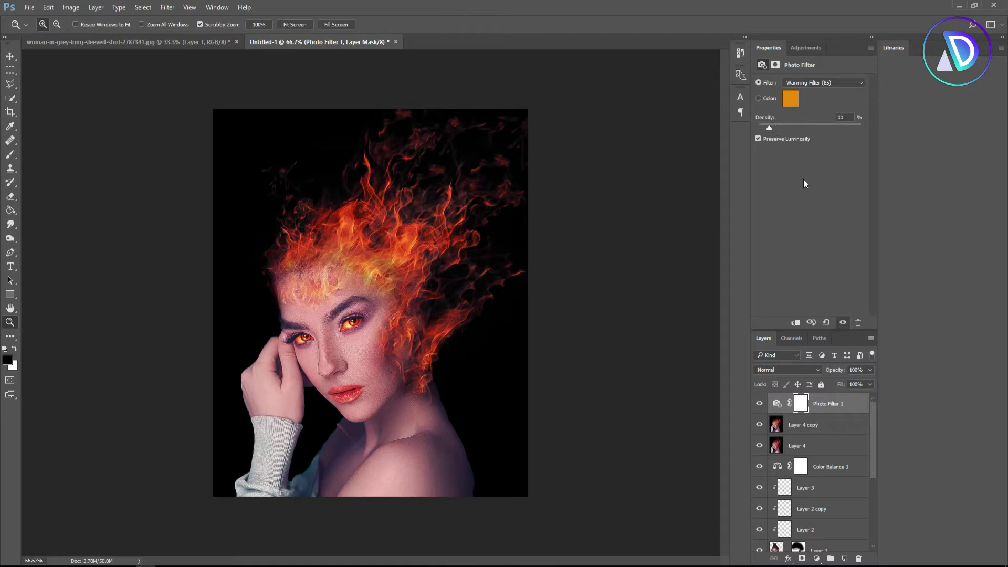
pyautogui.click(342, 299)
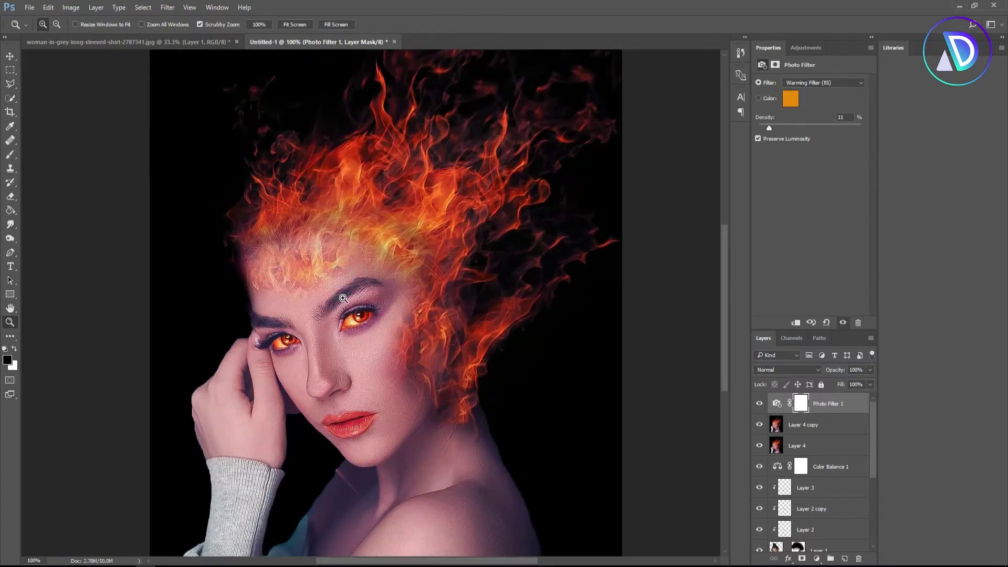